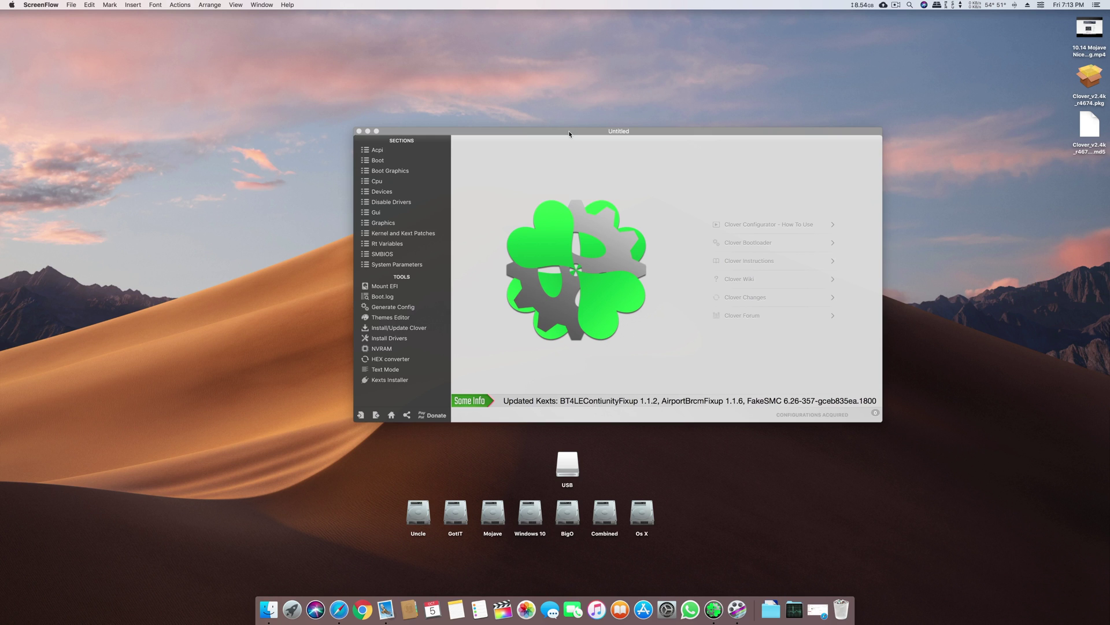
- Drag the Clover Configurator window by its title bar to bring it to the front
left_click_drag(570, 133, 553, 137)
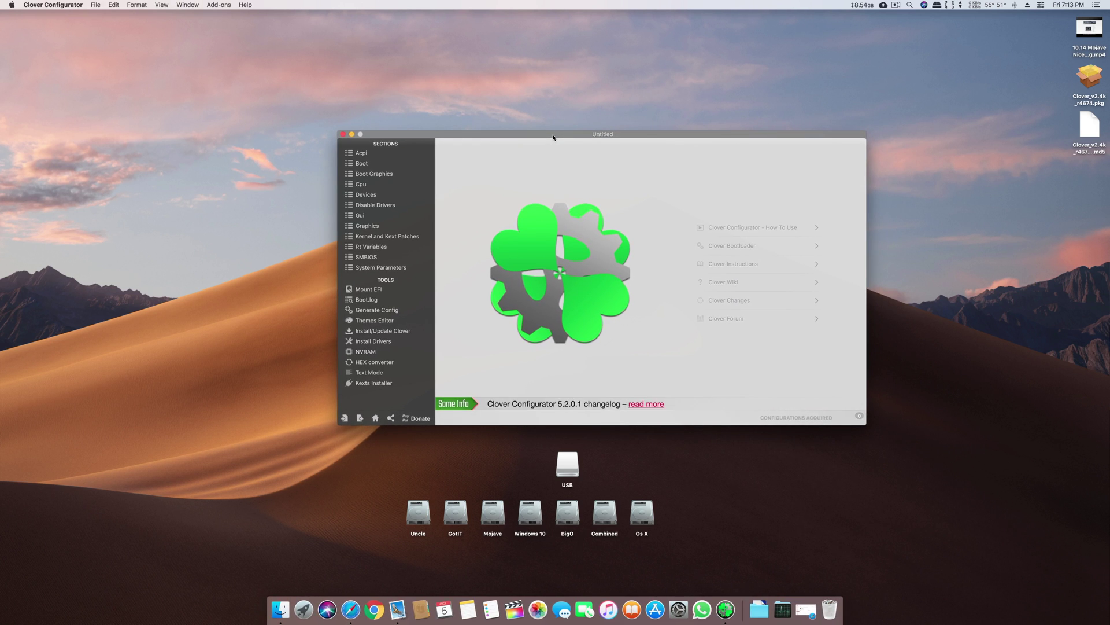
- Mount the USB drive's EFI partition with the Mount EFI tool, authorizing with the account password
left_click(391, 288)
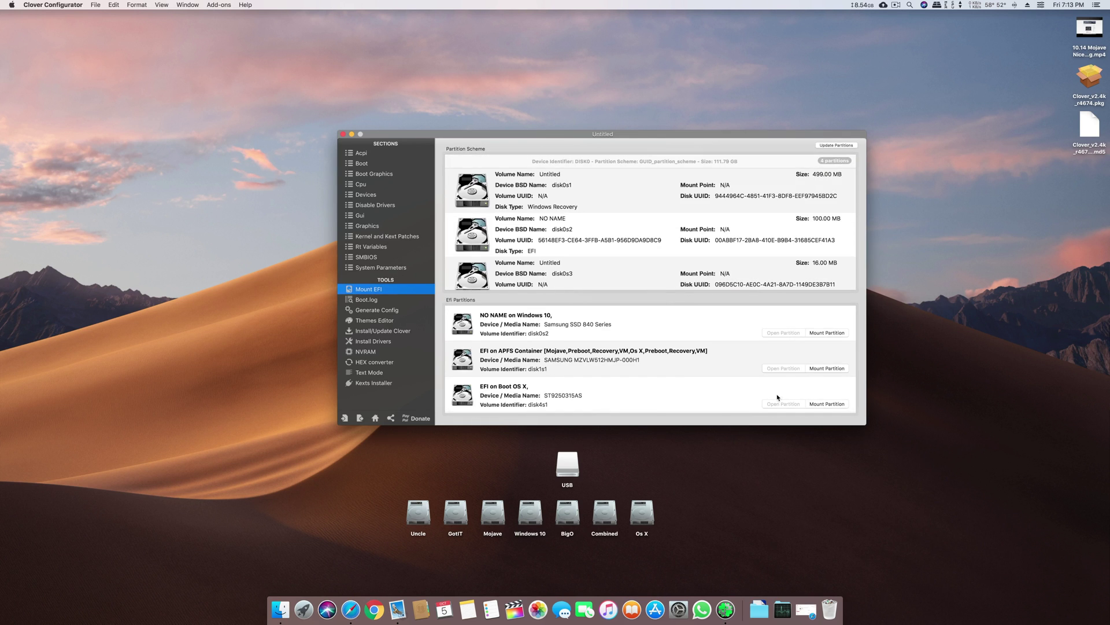
scroll(827, 347, "down", 5)
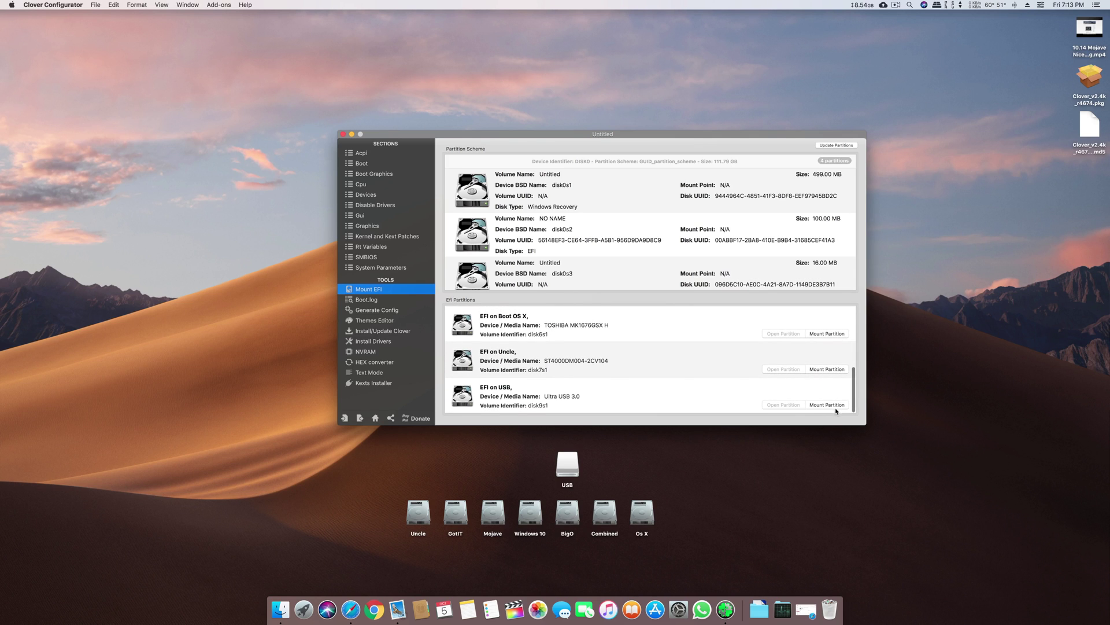
left_click(832, 404)
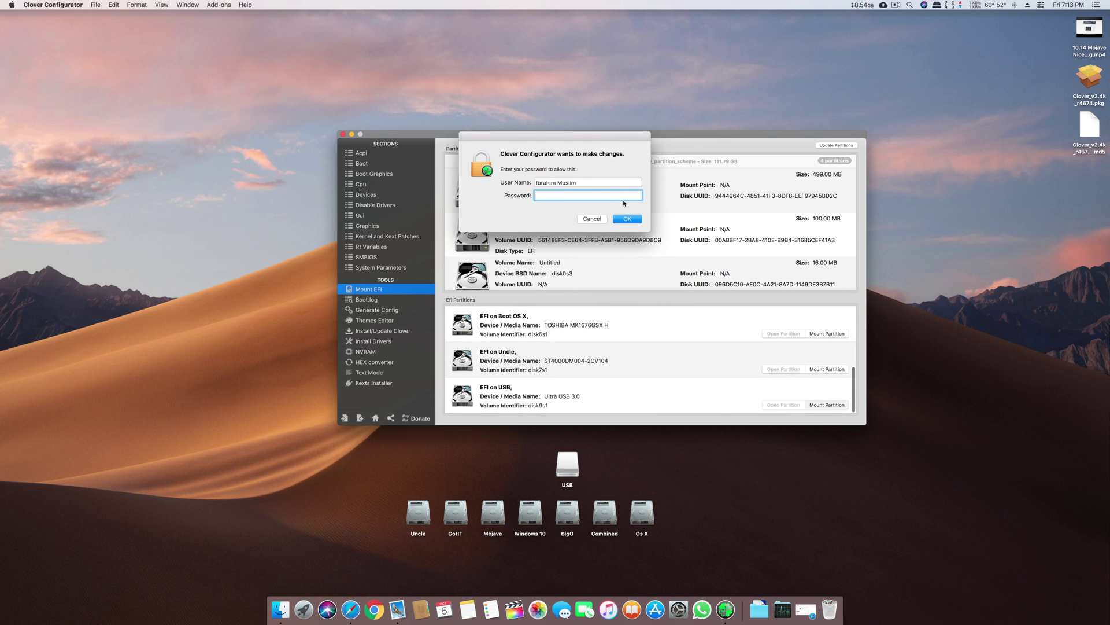
key("Return")
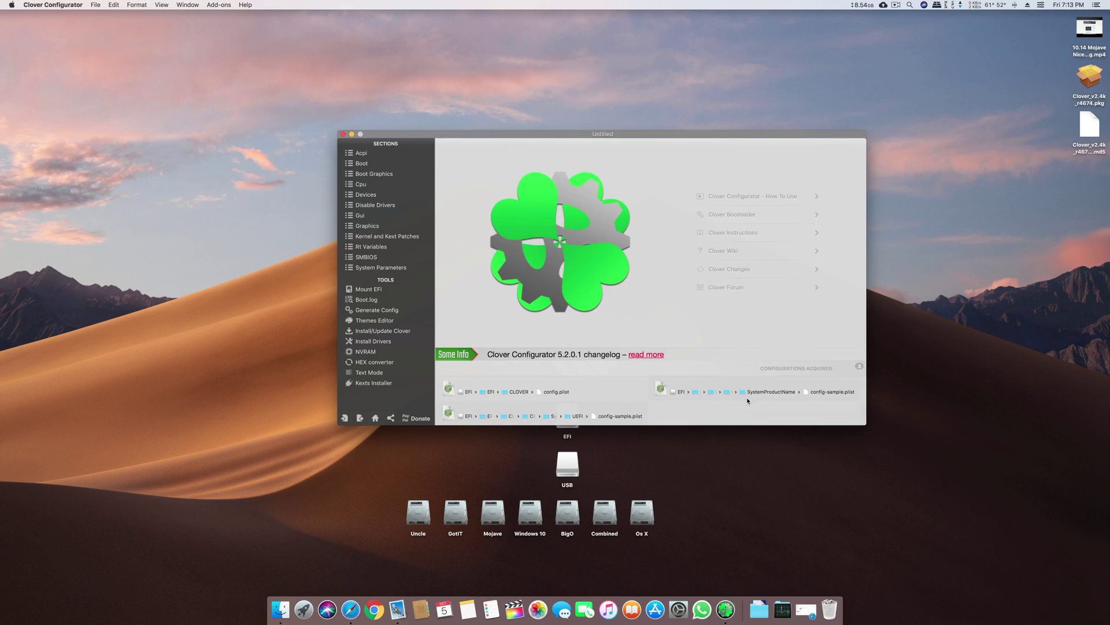
- Open the USB EFI config.plist maximized and enable APSN, APLF and PluginType
left_click(618, 399)
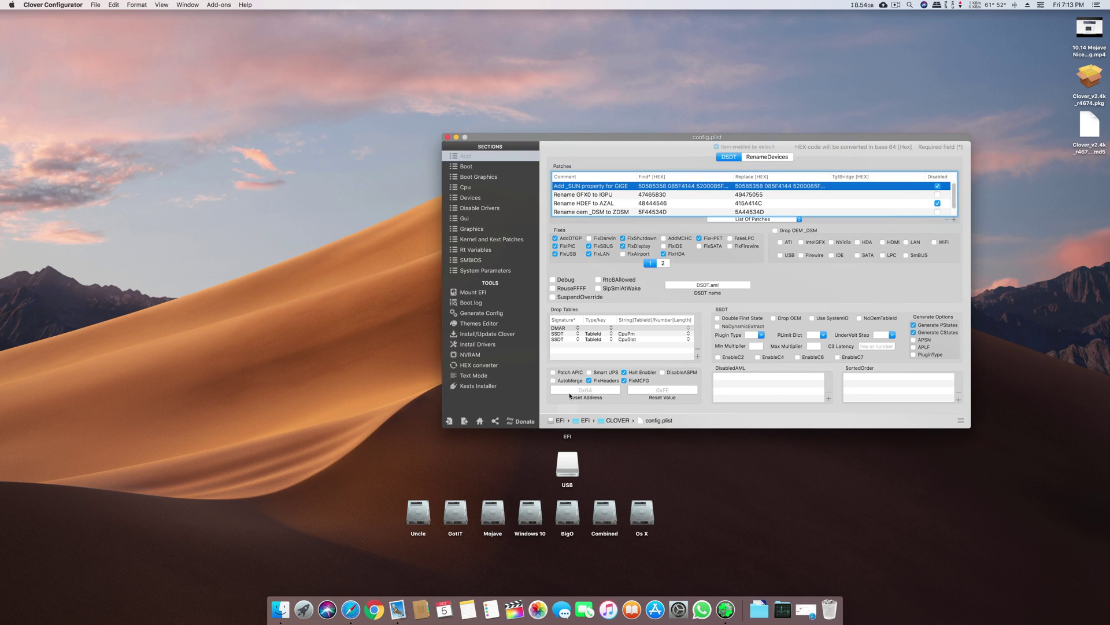
double_click(642, 140)
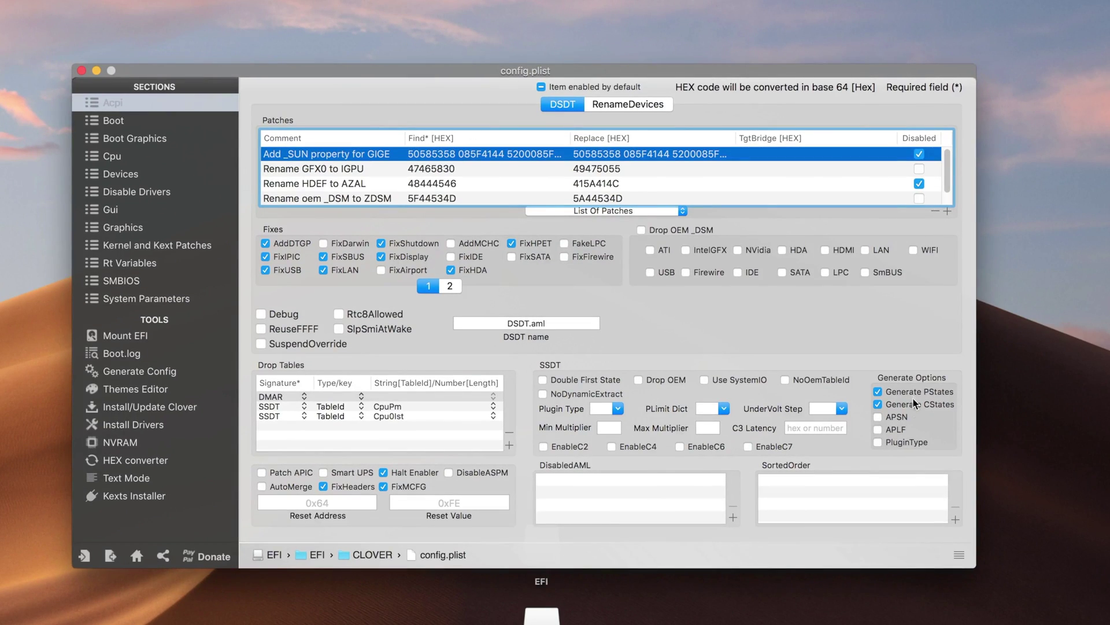
left_click(898, 416)
left_click(901, 431)
left_click(903, 442)
- Turn off the FixHDA, AddDTGP, FixIPIC, FixUSB, FixLAN and FixSBUS fixes on page 1
left_click(469, 270)
left_click(283, 245)
left_click(298, 256)
left_click(292, 270)
left_click(338, 271)
left_click(347, 260)
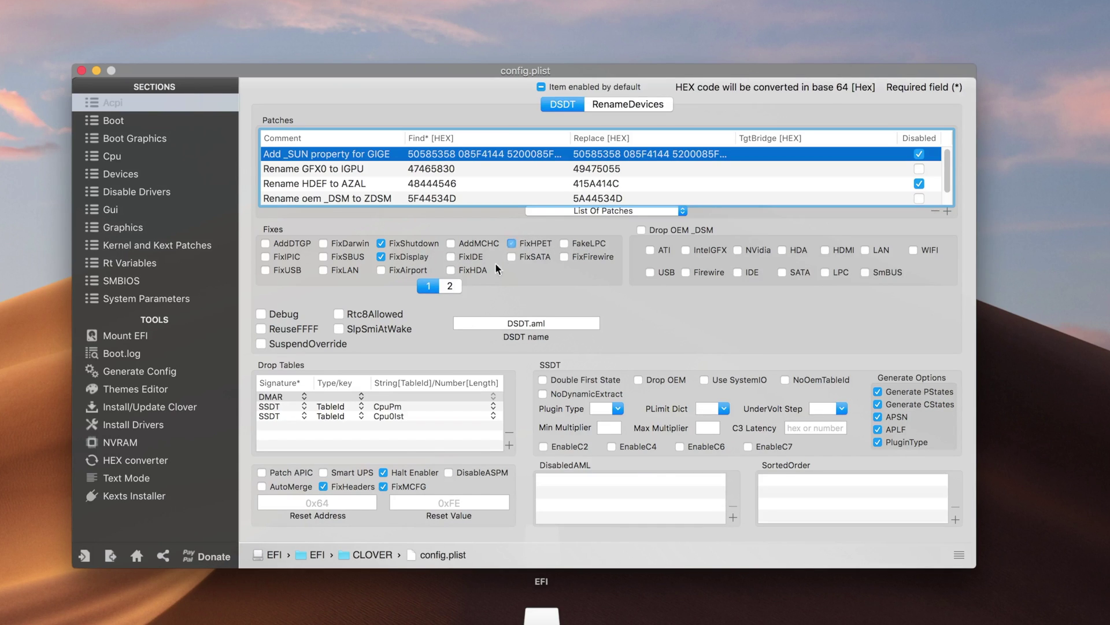
- On fixes page 2, turn off FixDarwin7, FixADP1, FixRegions, FixRTC, DeleteUnused, AddPNLF, FixTMR, FixS3D, FixACST, AddHDMI, FixWAK
left_click(450, 286)
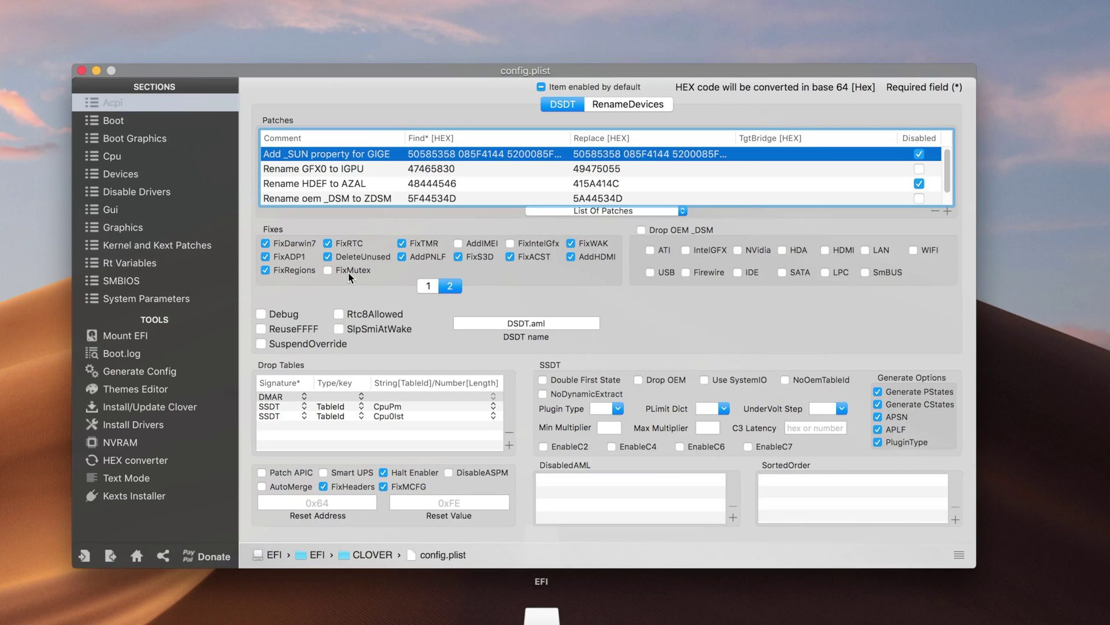
left_click(298, 243)
left_click(295, 256)
left_click(298, 270)
left_click(347, 243)
left_click(347, 257)
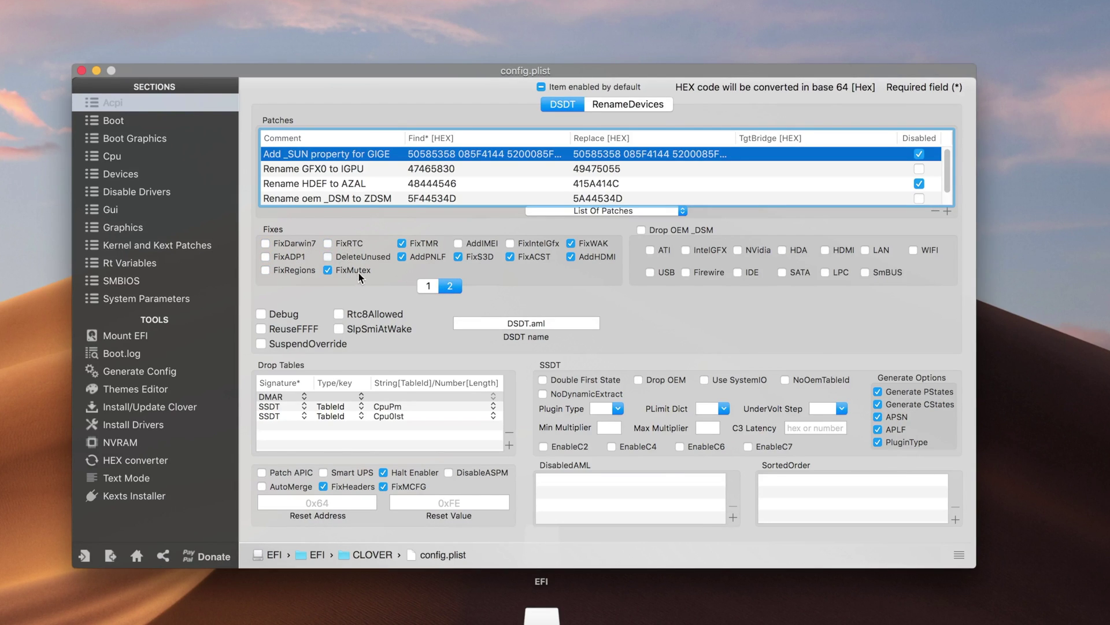
left_click(431, 257)
left_click(424, 243)
left_click(484, 257)
left_click(545, 258)
left_click(588, 256)
left_click(588, 248)
- Back on fixes page 1, also turn off FixDisplay
left_click(428, 288)
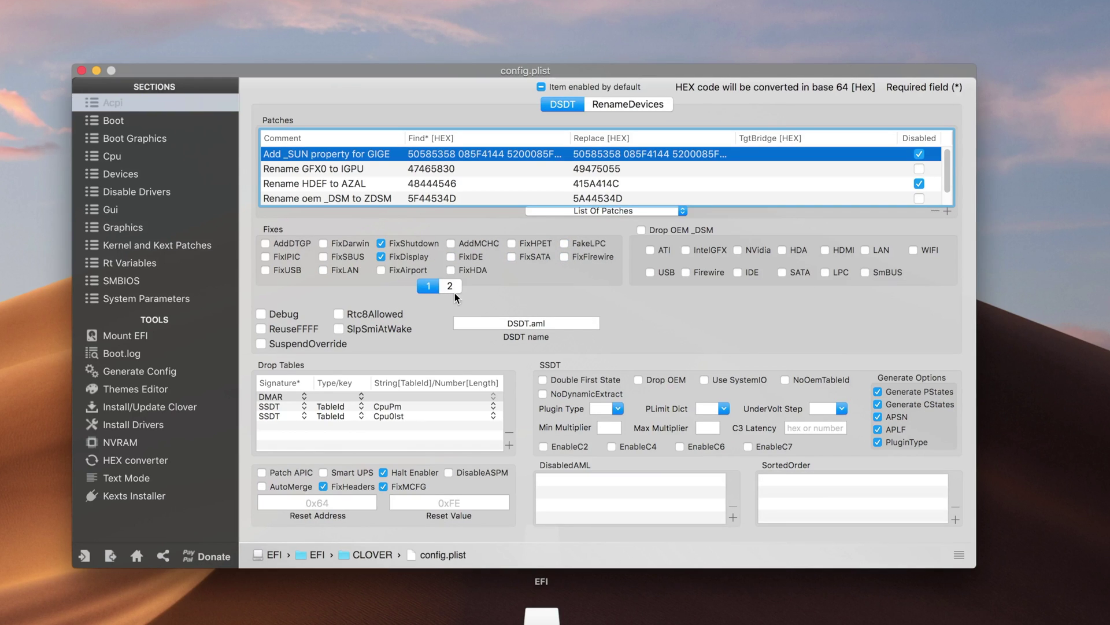
left_click(381, 256)
scroll(535, 184, "down", 2)
scroll(482, 185, "up", 2)
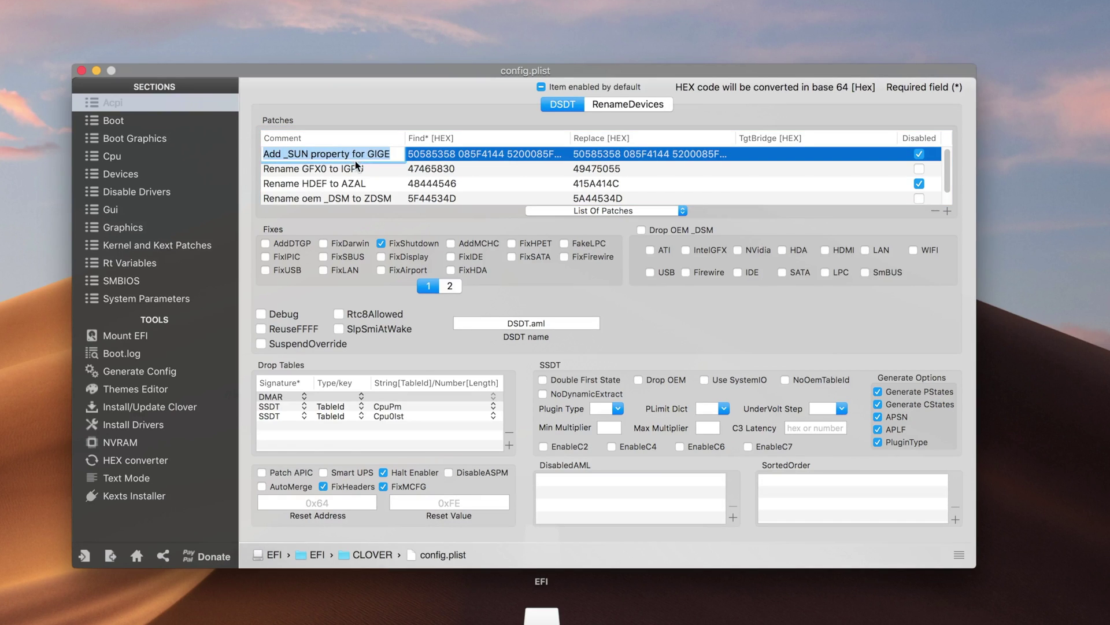
- Delete the GIGE _SUN, HDEF to AZAL, _DSM to ZDSM and HECI to IMEI DSDT patches
left_click(935, 211)
left_click(342, 172)
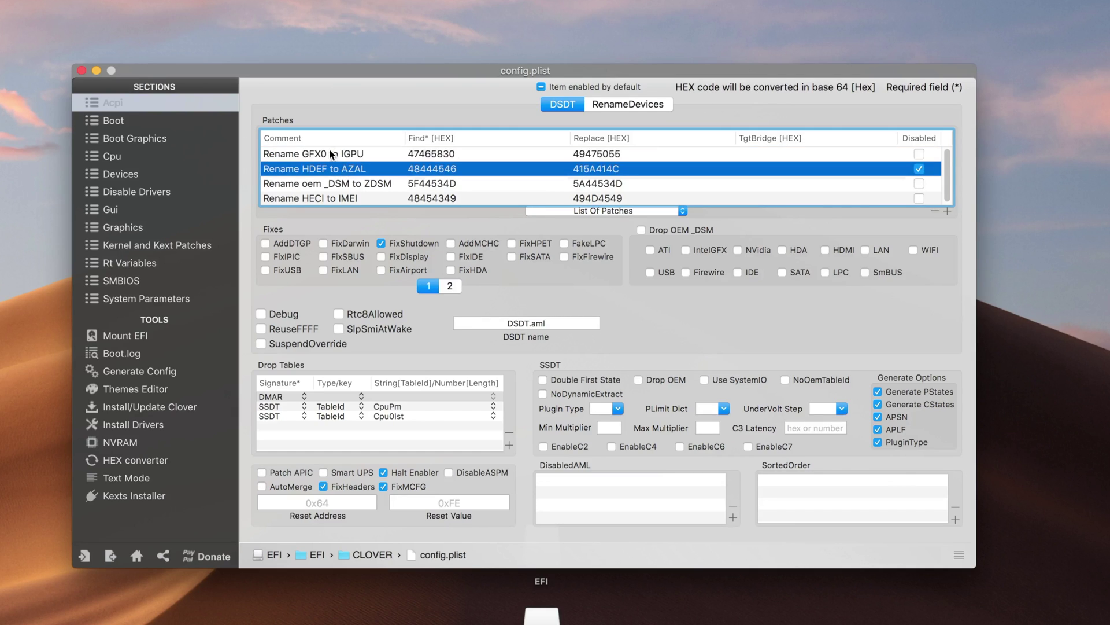
left_click(935, 212)
left_click(935, 211)
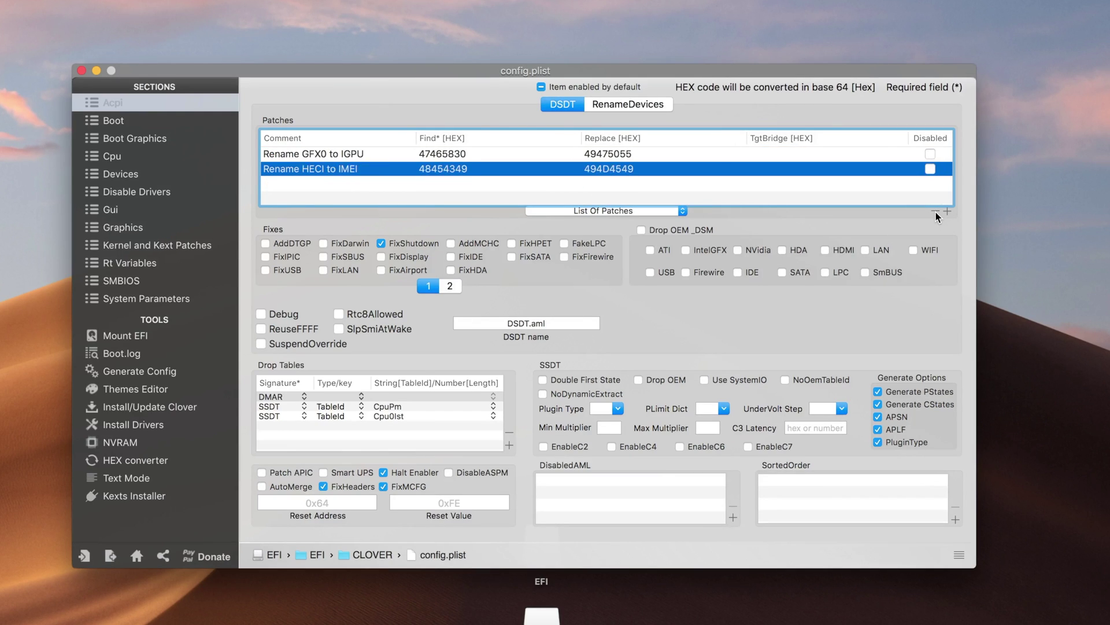
left_click(935, 212)
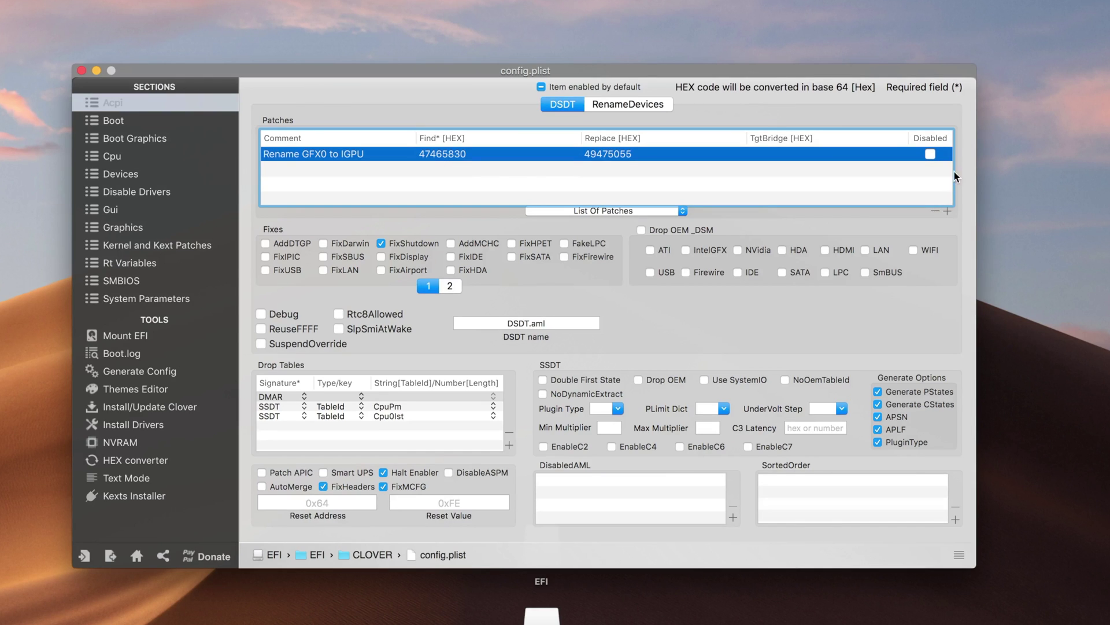
left_click(657, 212)
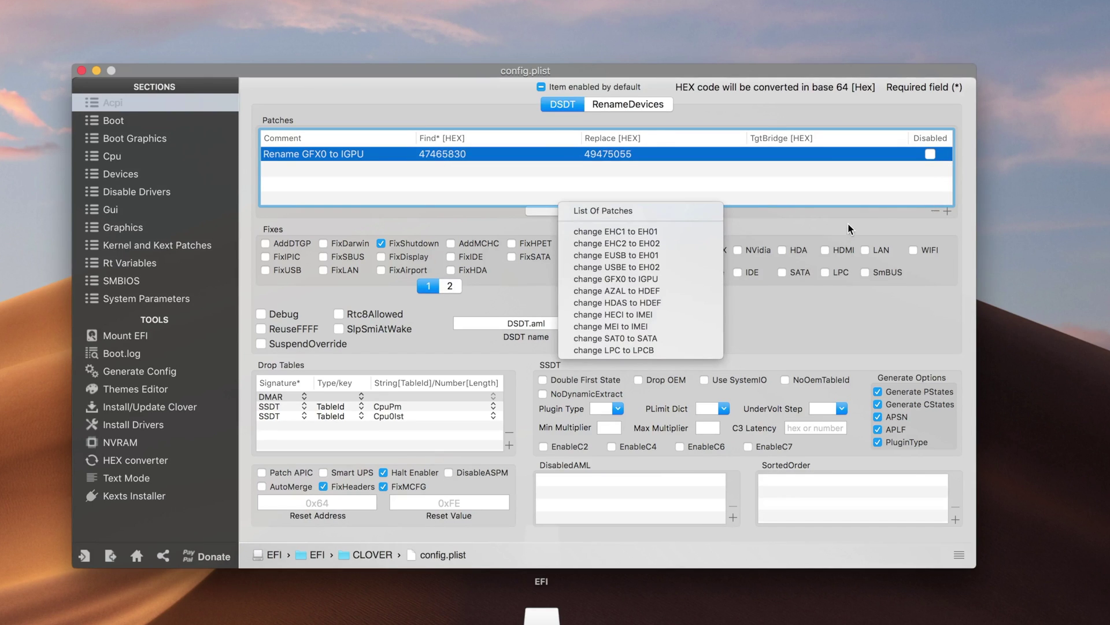
left_click(849, 228)
- Remove the PXSX to ARPT entry from the device renames
left_click(647, 108)
left_click(563, 104)
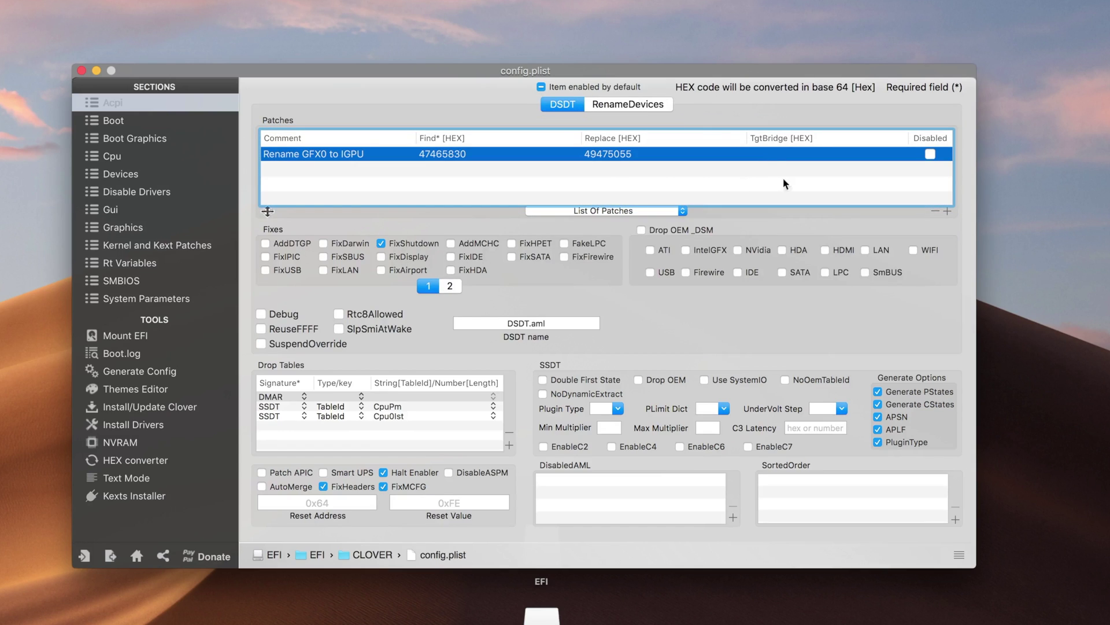
left_click(648, 106)
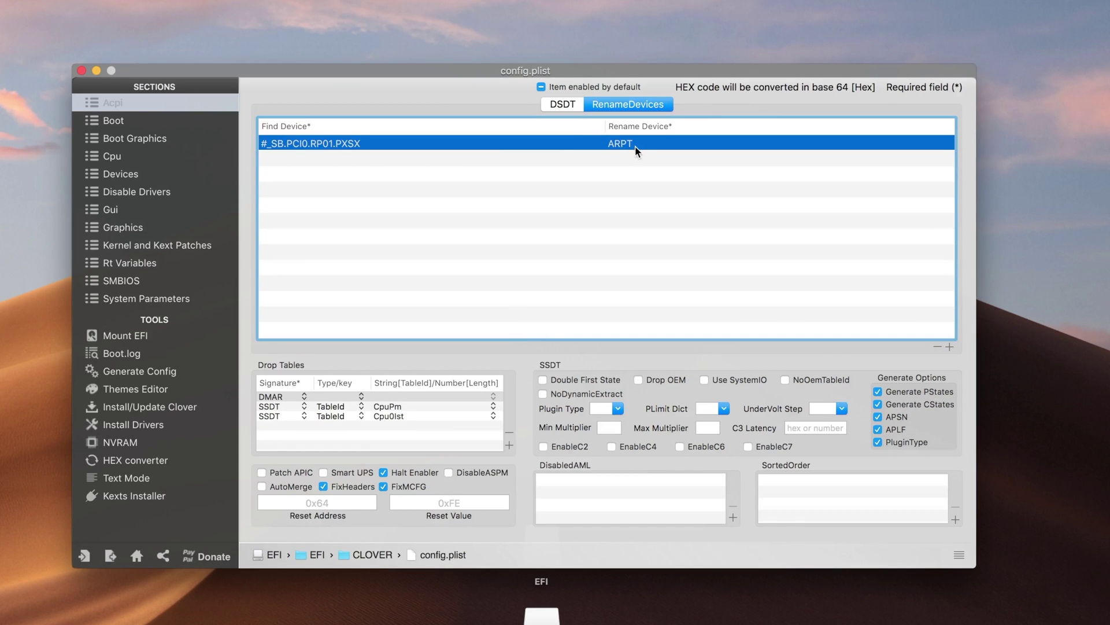
left_click(636, 148)
left_click(867, 306)
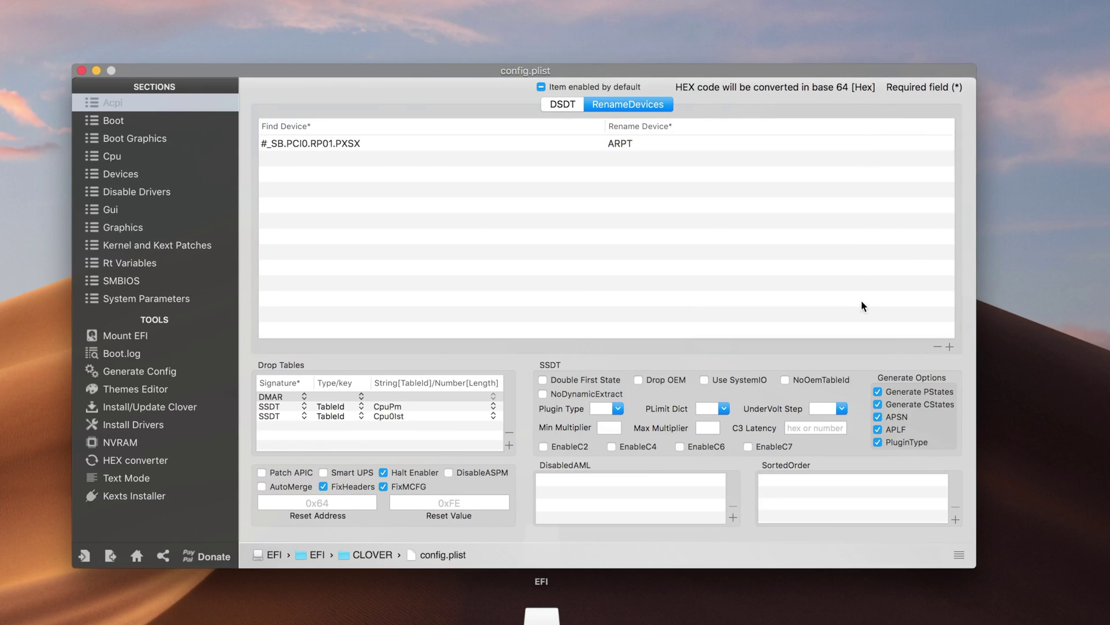
left_click(444, 141)
left_click(936, 346)
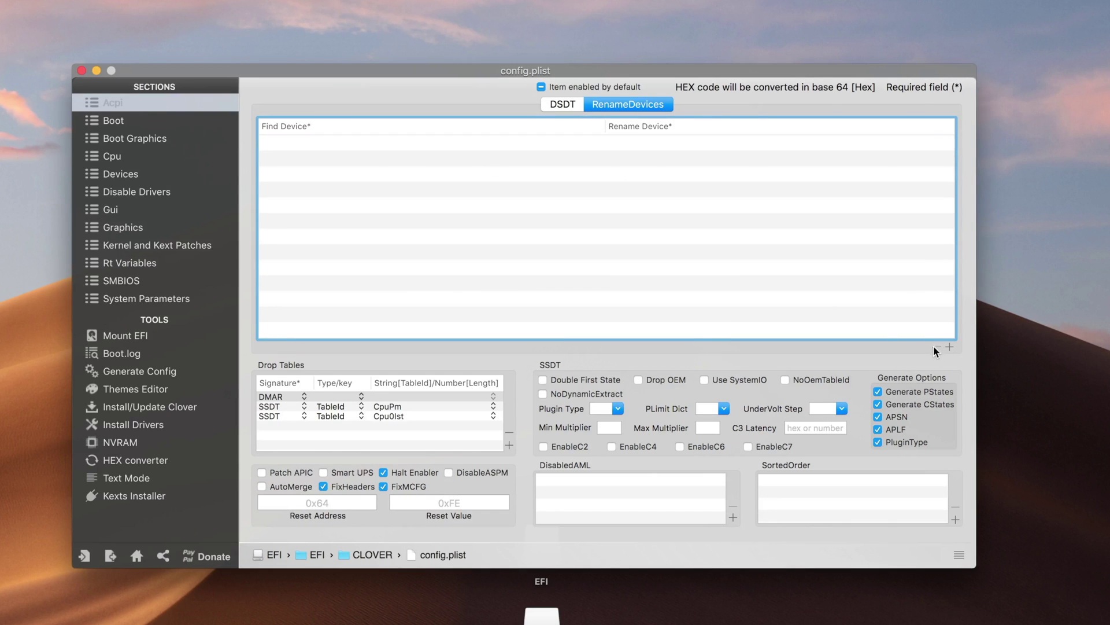
- Enable EnableC2, EnableC4, EnableC6 and EnableC7, and turn off FixMCFG and FixHeaders
left_click(570, 106)
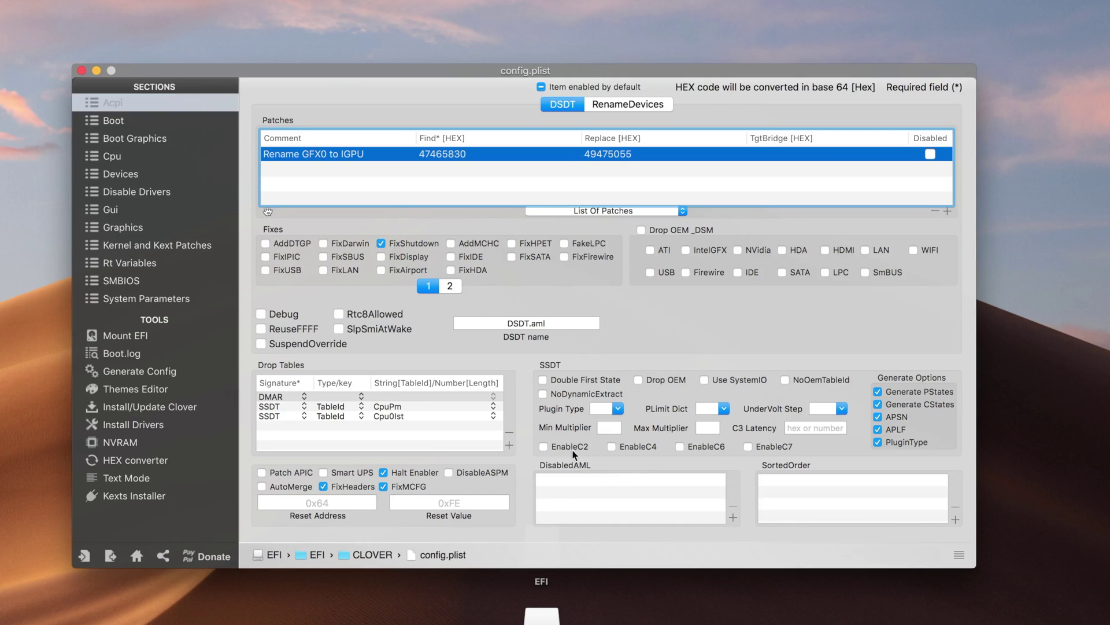
left_click(543, 445)
left_click(612, 445)
left_click(680, 445)
left_click(748, 446)
left_click(397, 490)
left_click(361, 490)
- Open the Boot settings with Verbose, nv_disable=1 and -disablegfxfirmware, closing a stray System Preferences window
left_click(157, 121)
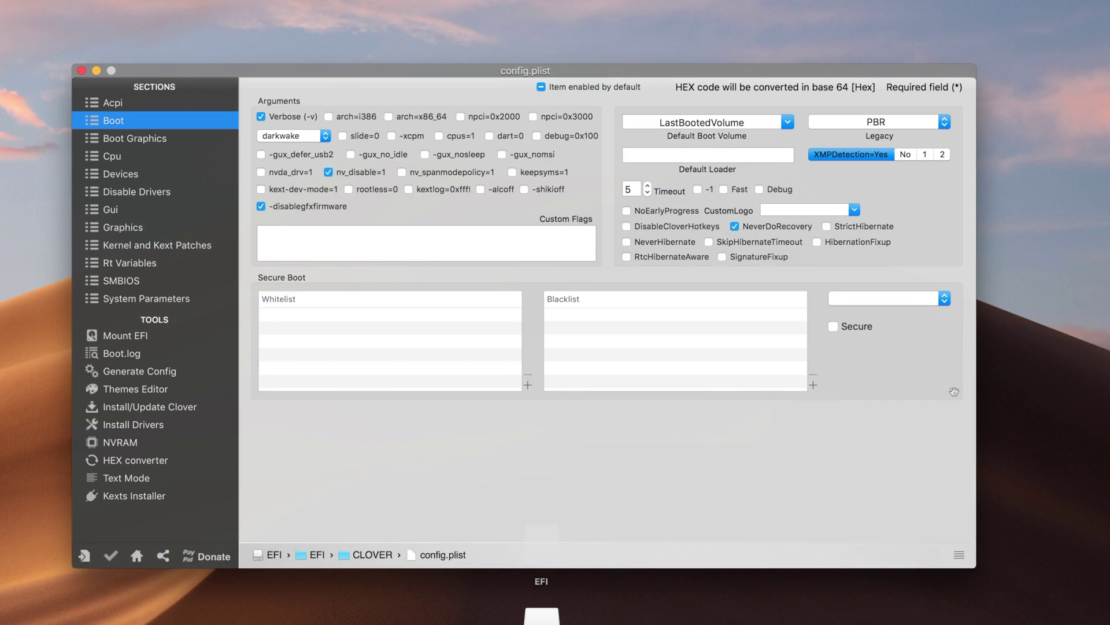
left_click(324, 604)
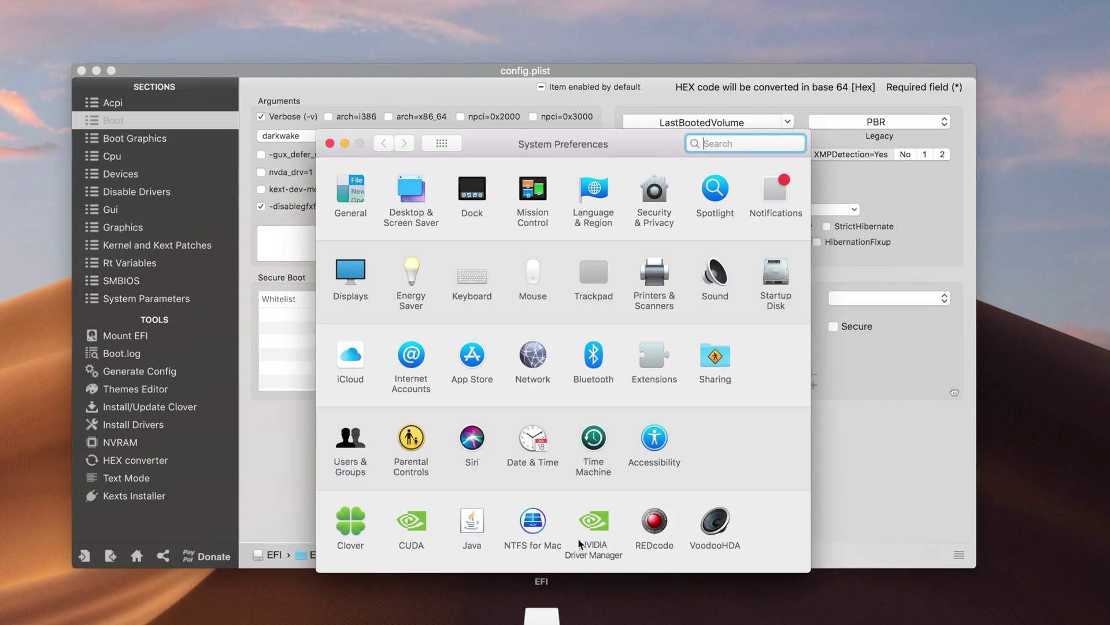
left_click(330, 143)
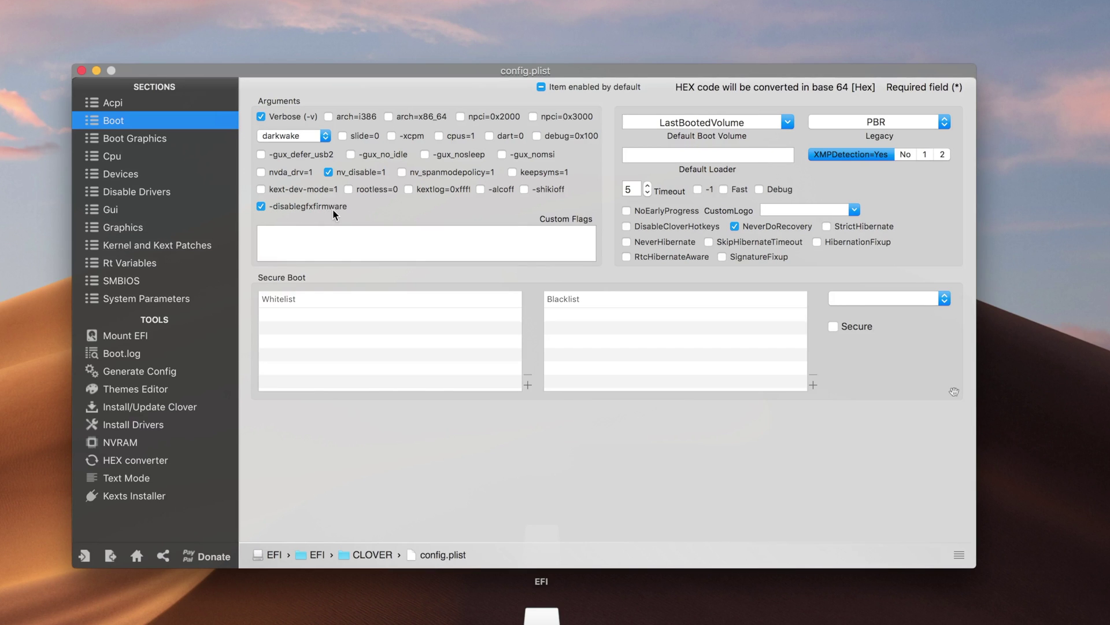
- In Devices, paste 0x19168086 from the graphics README as the IntelGFX Fake ID
left_click(154, 141)
left_click(154, 155)
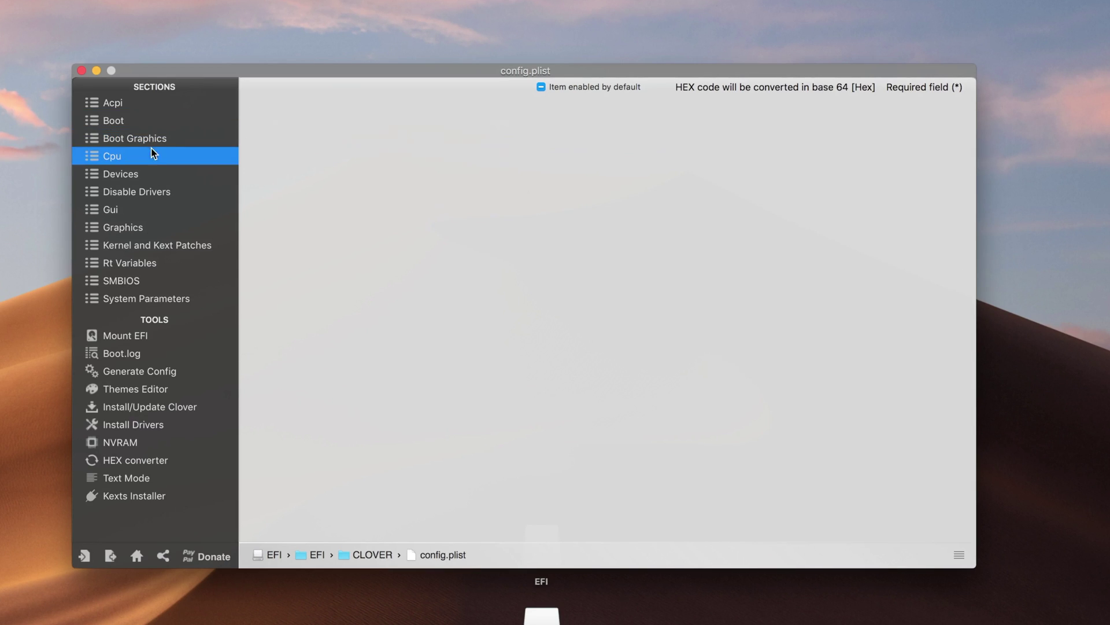
left_click(161, 172)
left_click(388, 123)
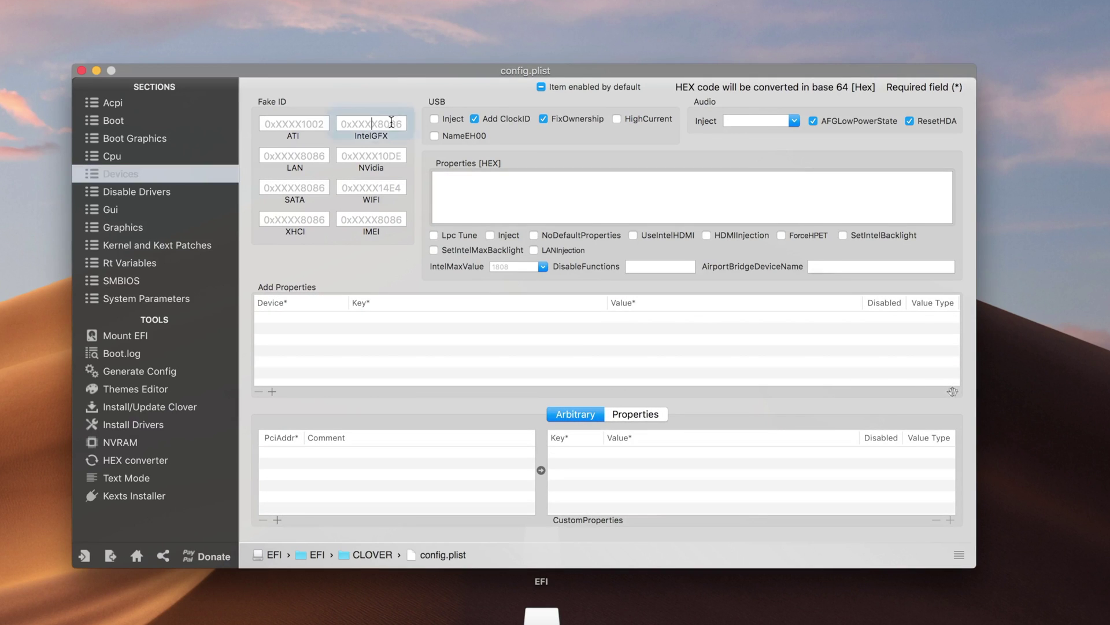
key("super+space")
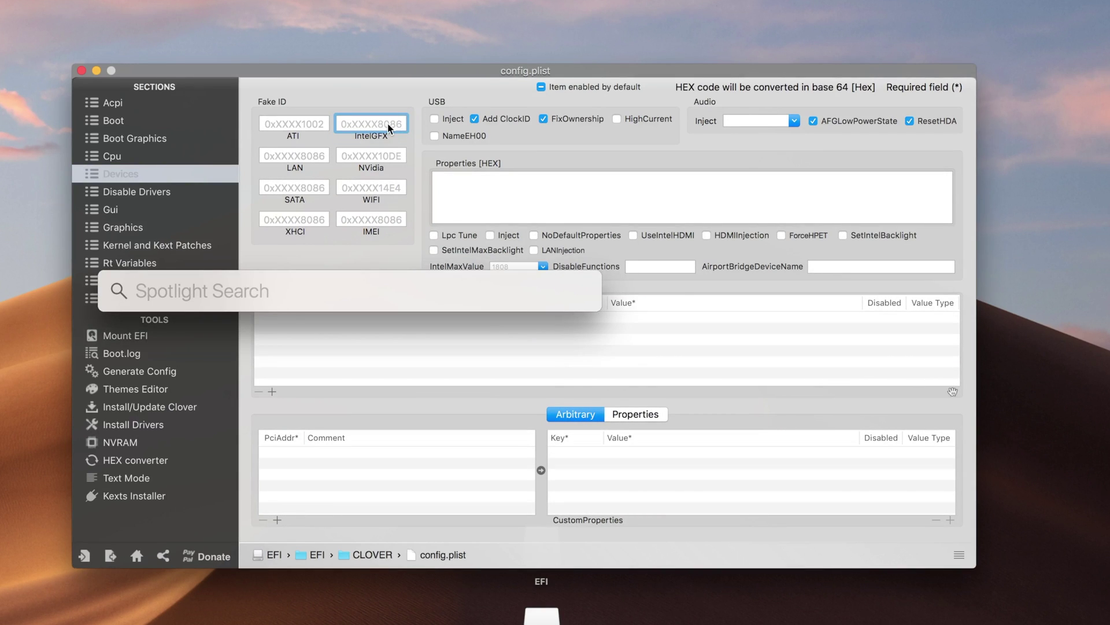
type("graphics")
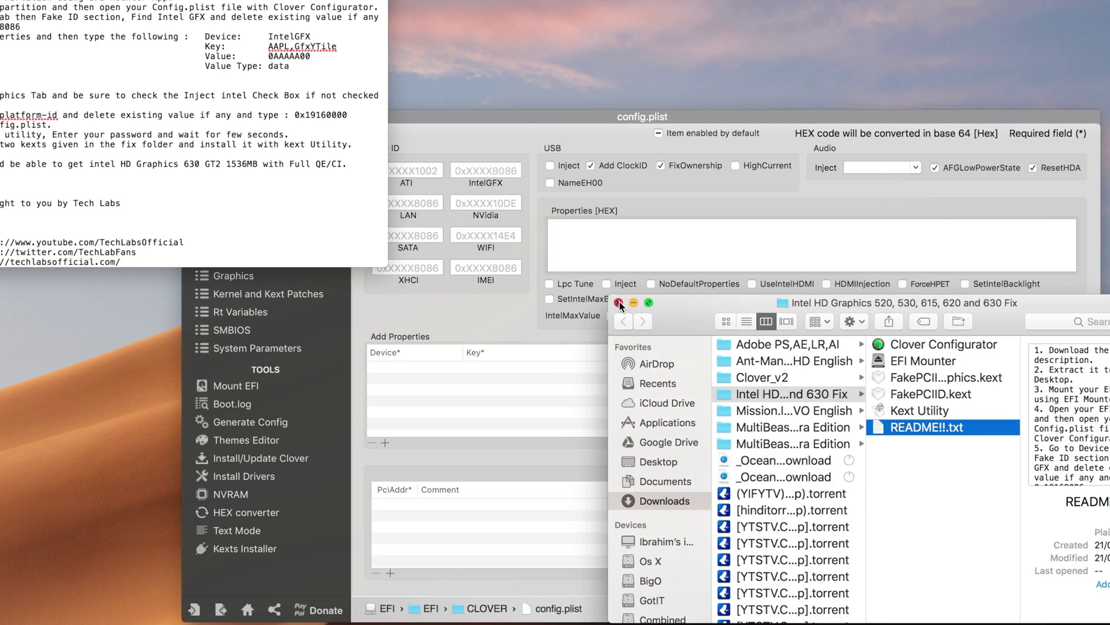
left_click(620, 302)
left_click_drag(523, 117, 812, 67)
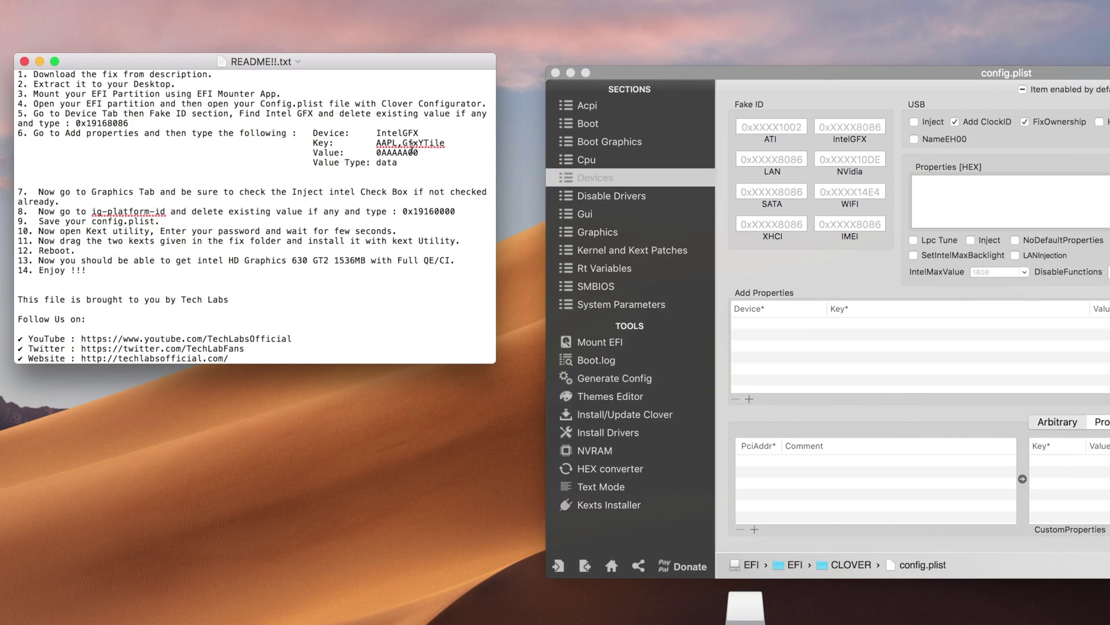
left_click(833, 128)
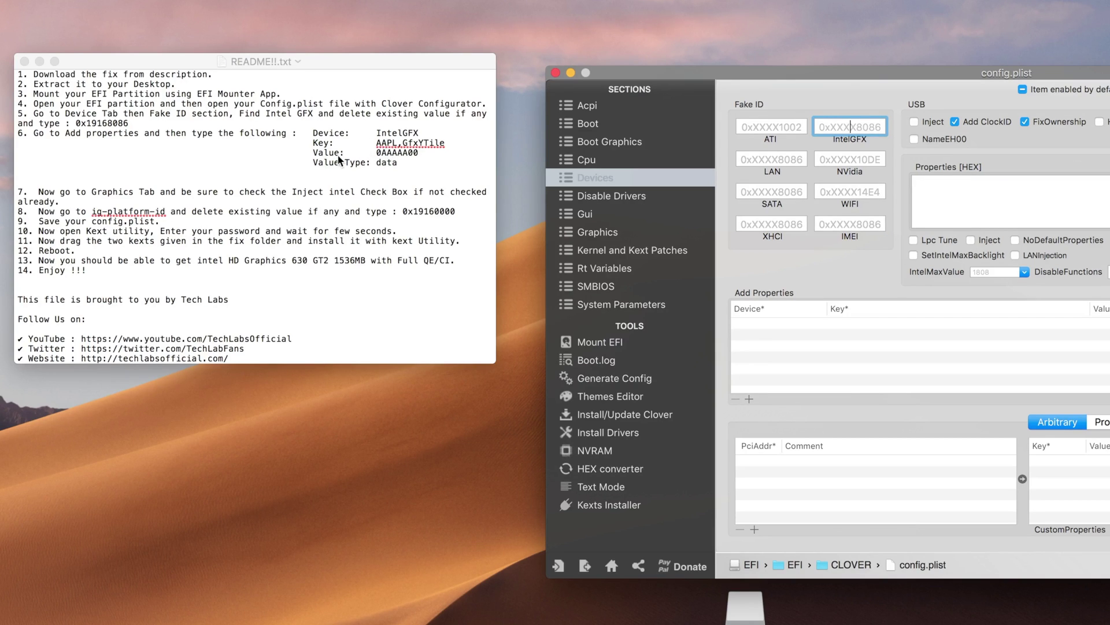
left_click_drag(76, 123, 135, 126)
key("super+c")
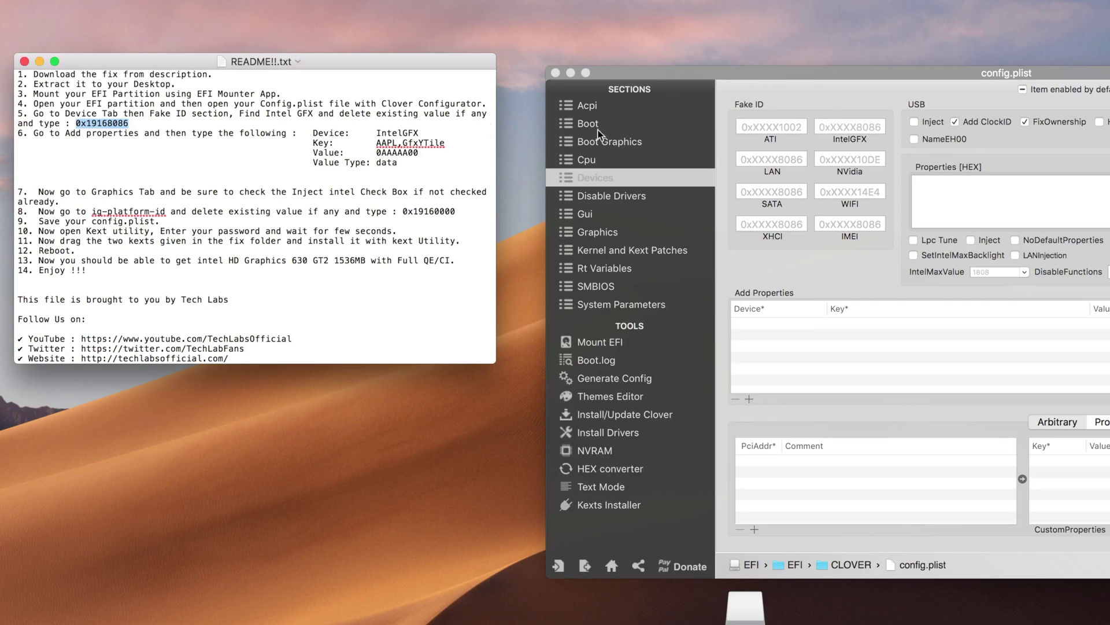
left_click(811, 138)
key("super+v")
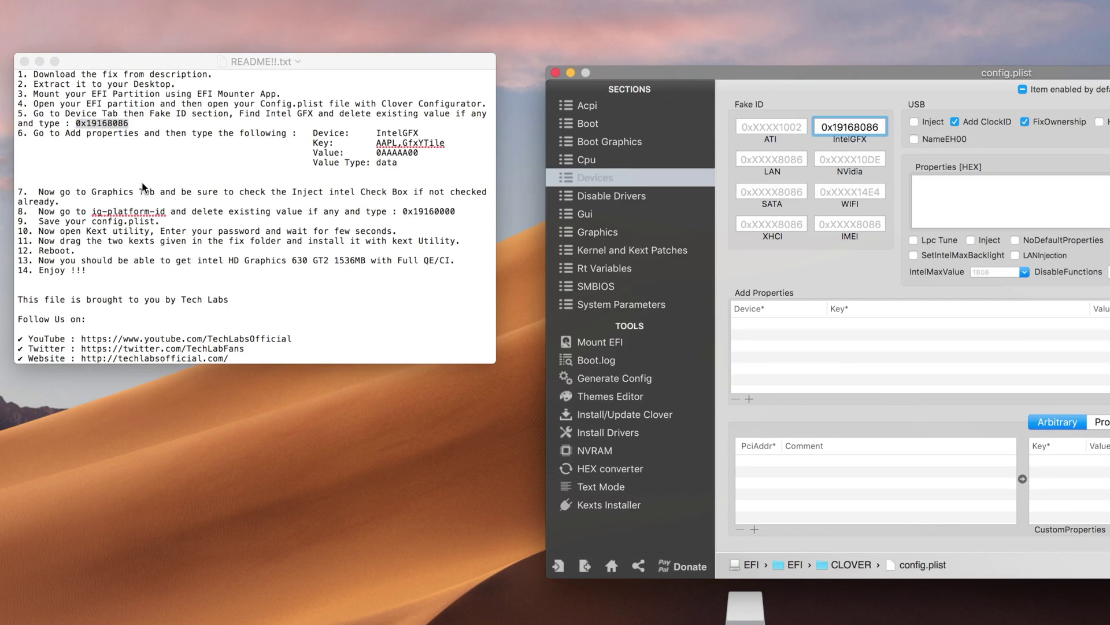
- Add a device property with device IntelGFX and key AAPL,GfxYTile, copied from the README
left_click(403, 146)
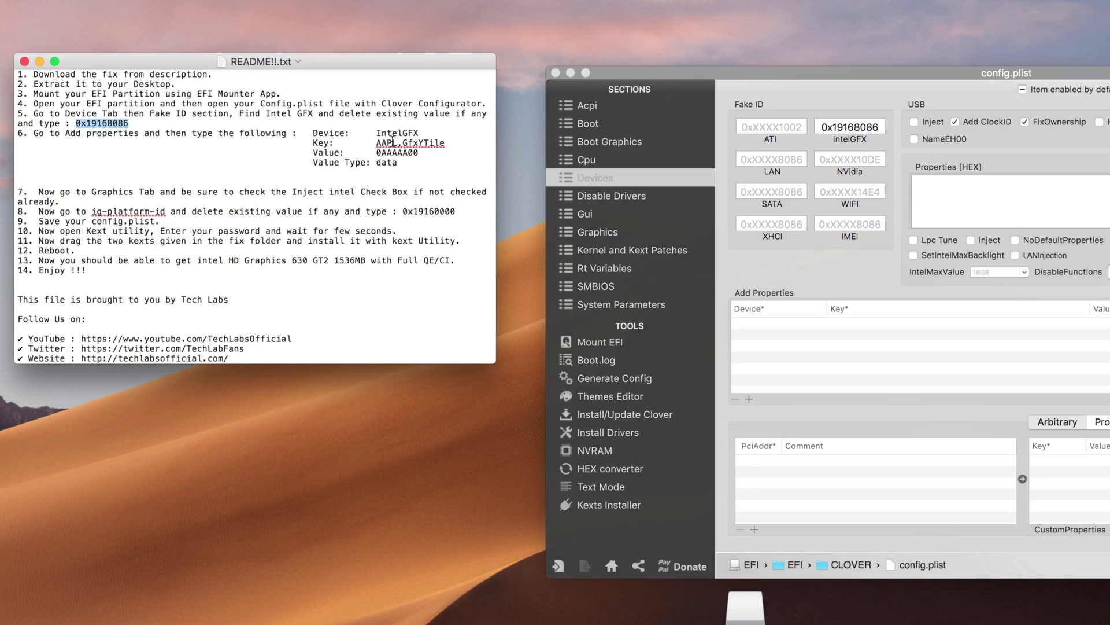
double_click(398, 133)
key("super+c")
left_click(749, 399)
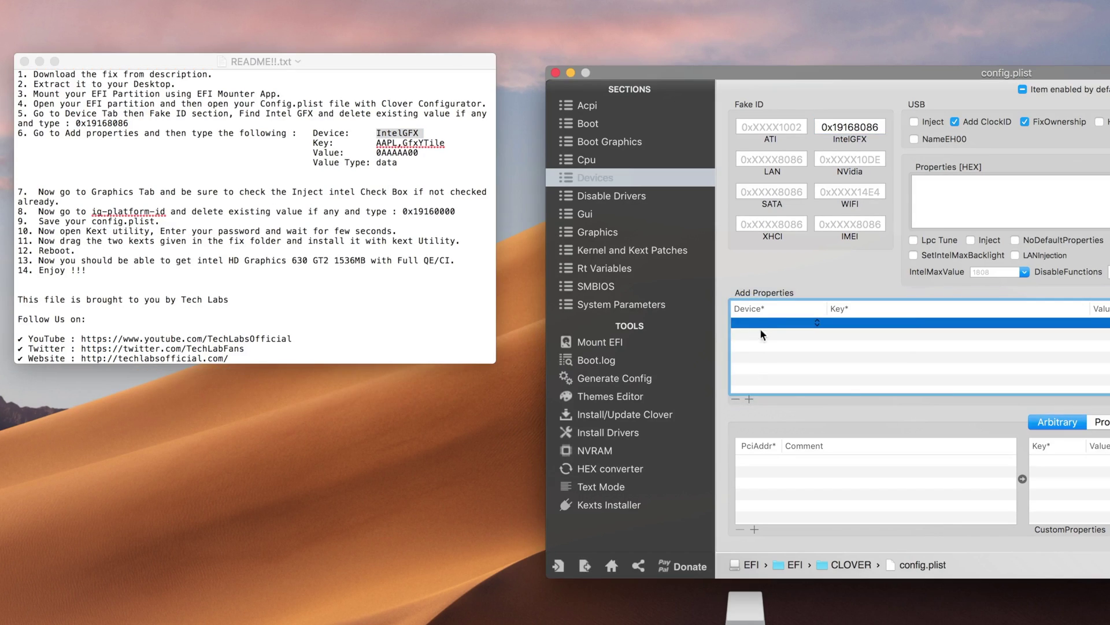
double_click(766, 321)
key("super+v")
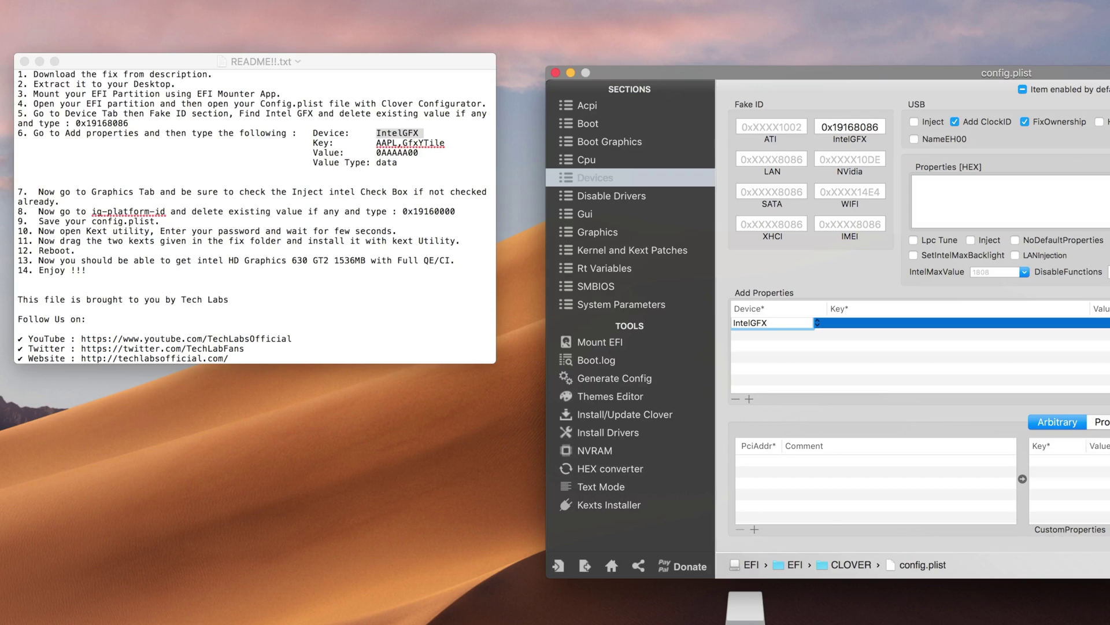
left_click(408, 144)
left_click_drag(376, 142, 447, 146)
key("super+c")
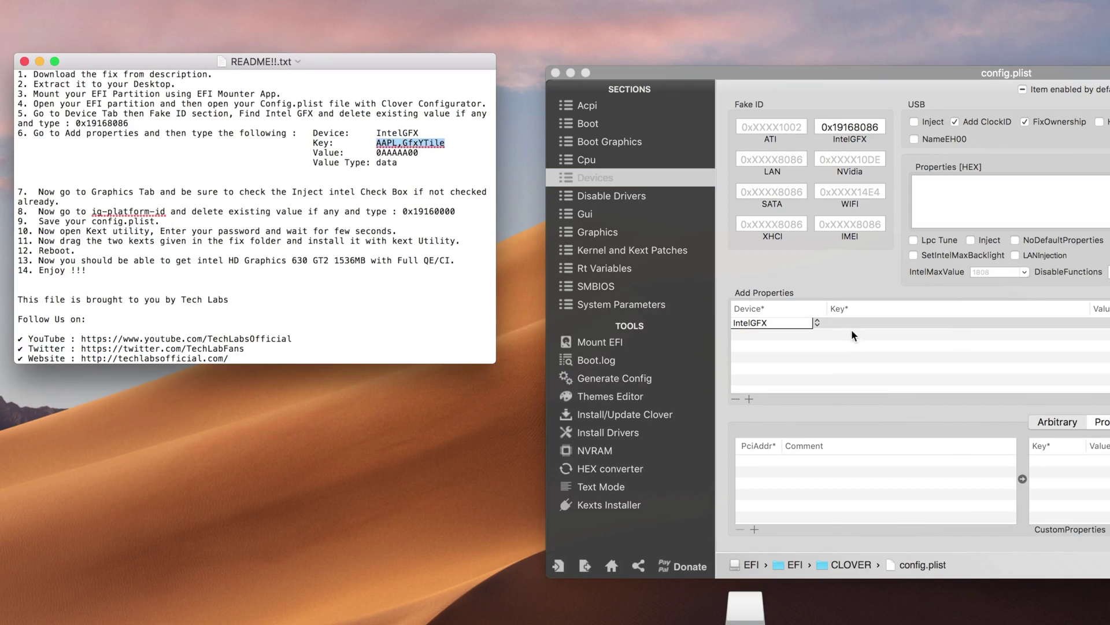
left_click(856, 324)
left_click(860, 323)
key("super+v")
- Paste 0AAAAA00 as the property's value and start choosing its value type
double_click(398, 154)
key("super+c")
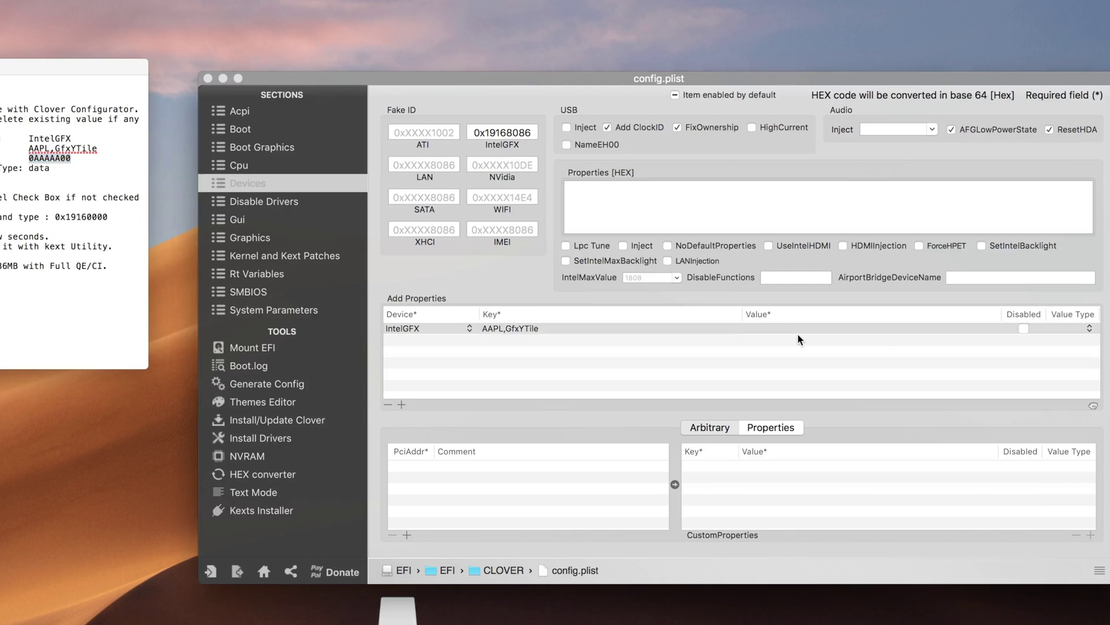
left_click(799, 328)
left_click(799, 329)
key("super+v")
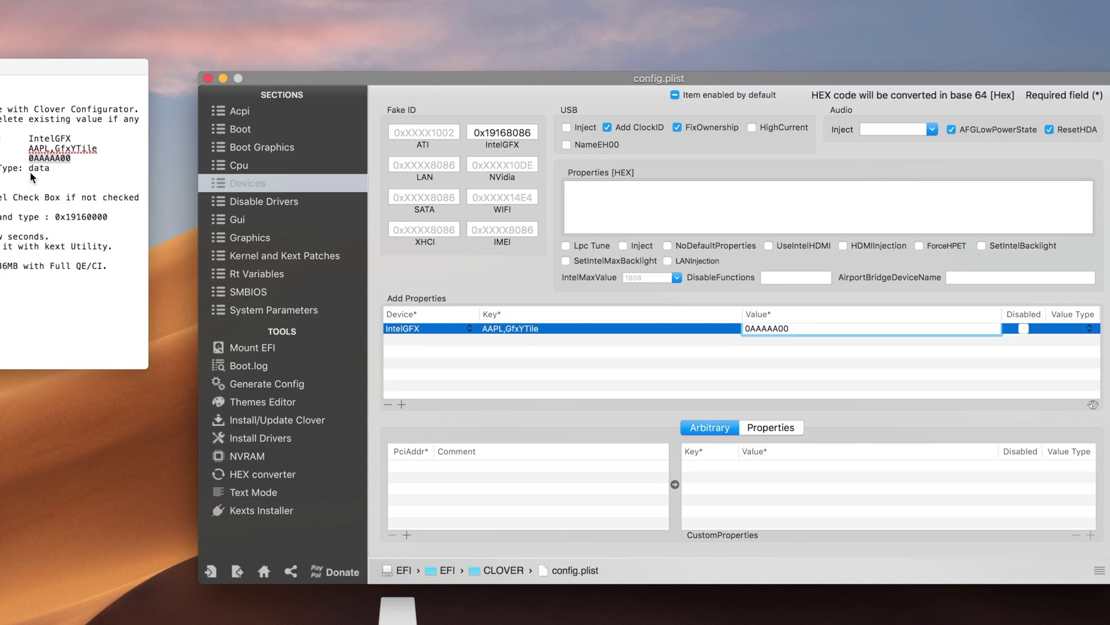
double_click(39, 169)
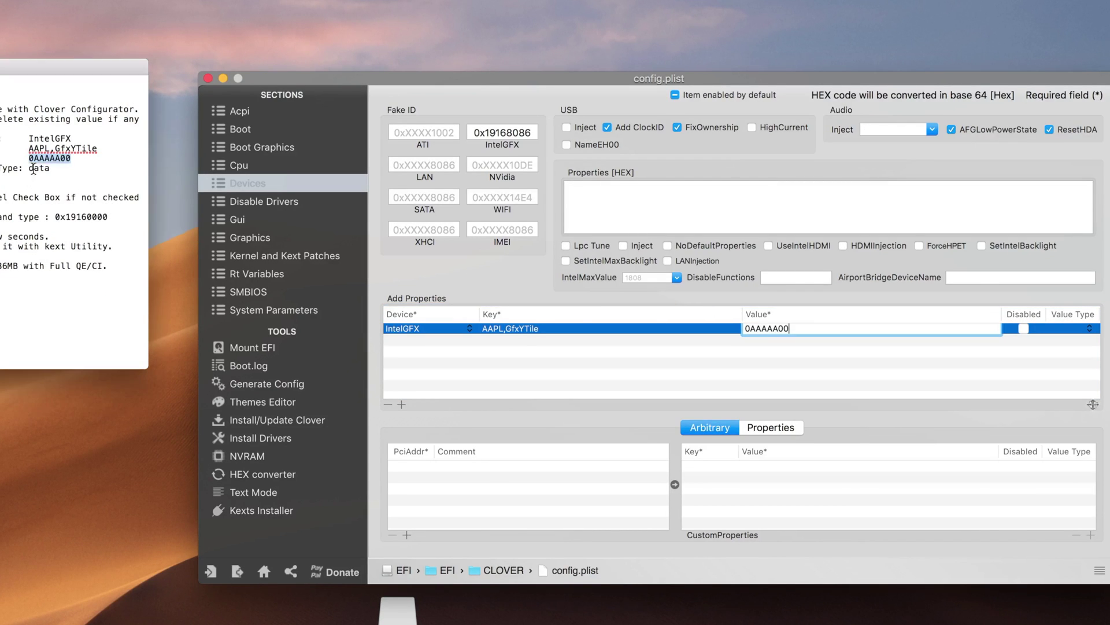
left_click(1089, 328)
- Make the property type DATA and set ig-platform-id to 0x59120000 (Intel HD Graphics 630)
left_click(1073, 369)
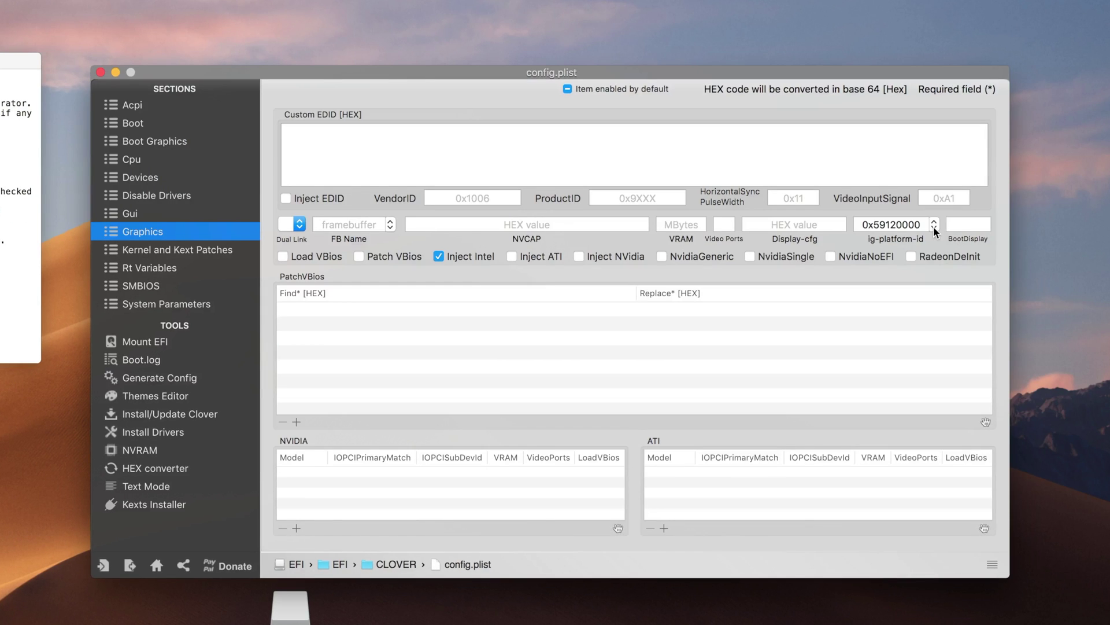
left_click(937, 232)
scroll(937, 231, "up", 10)
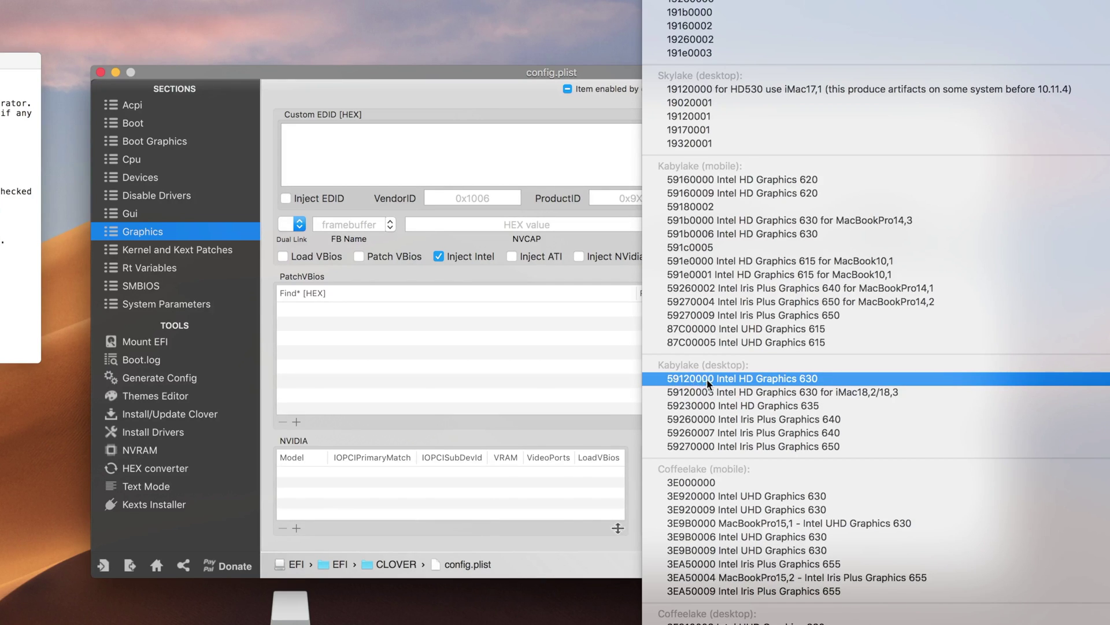
left_click(749, 382)
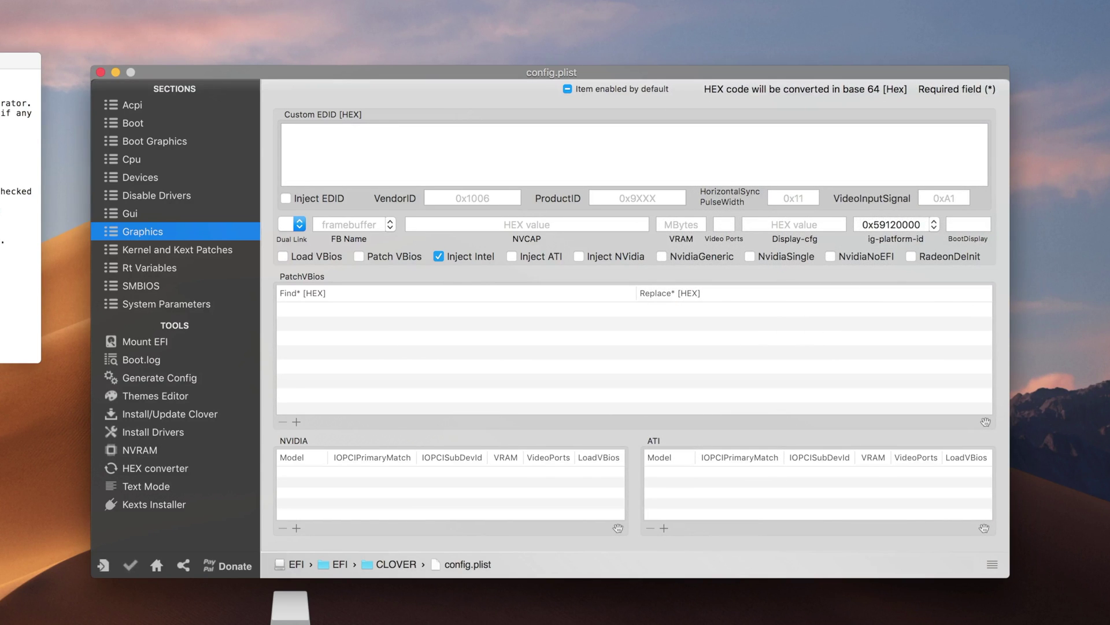
left_click(918, 227)
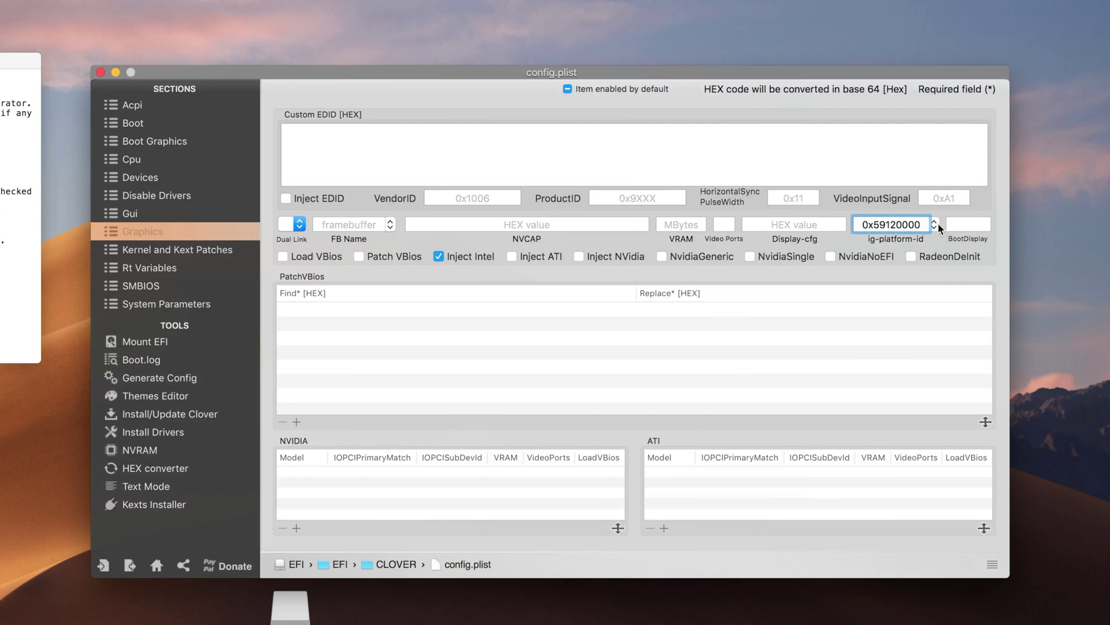
left_click(938, 227)
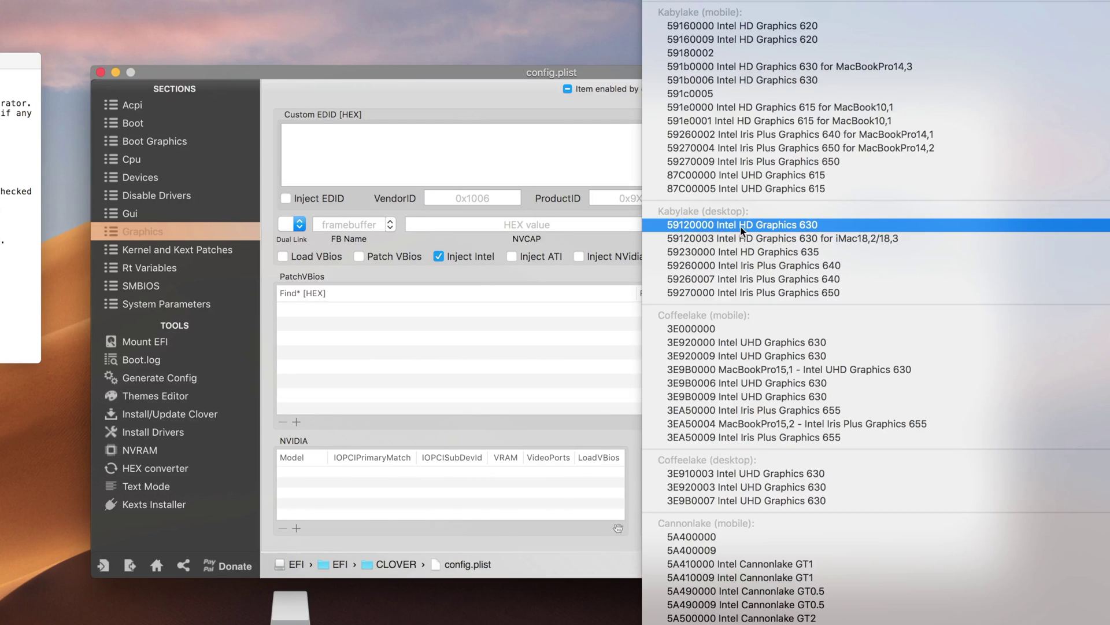
left_click(825, 231)
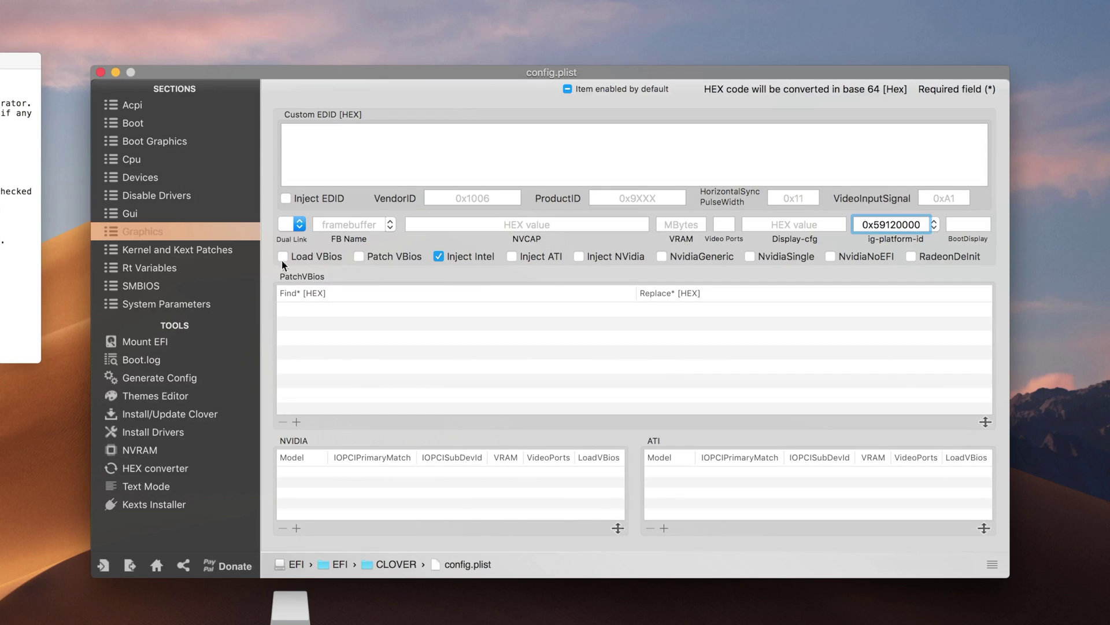
scroll(17, 208, "down", 3)
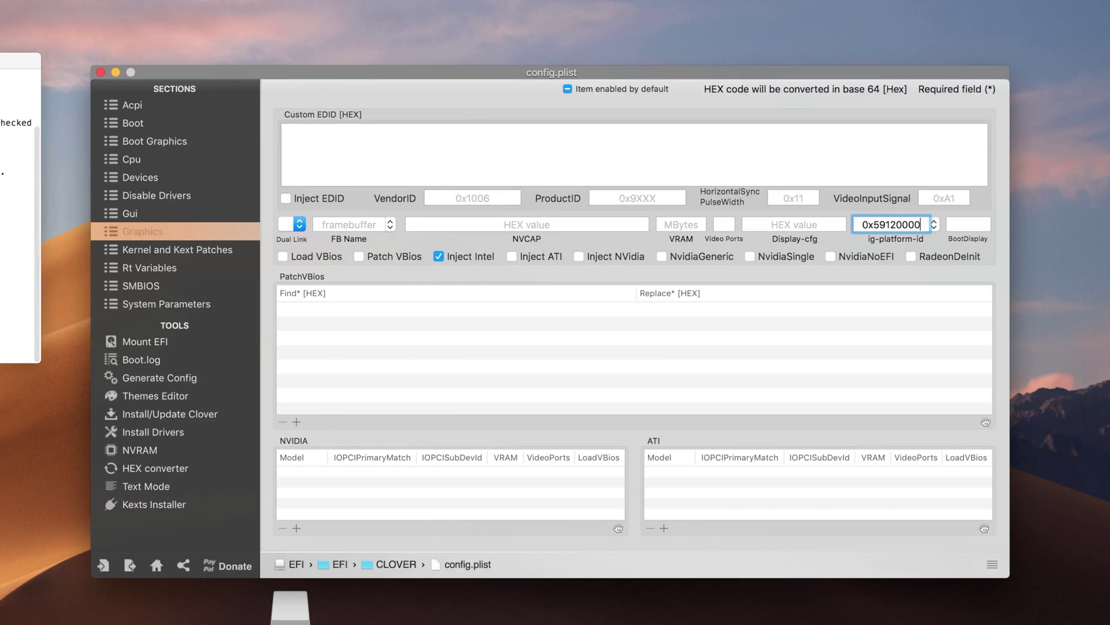
- Paste both FakePCIID kexts into the USB EFI's CLOVER/kexts/10.14, replacing the existing copies
key("super+Tab")
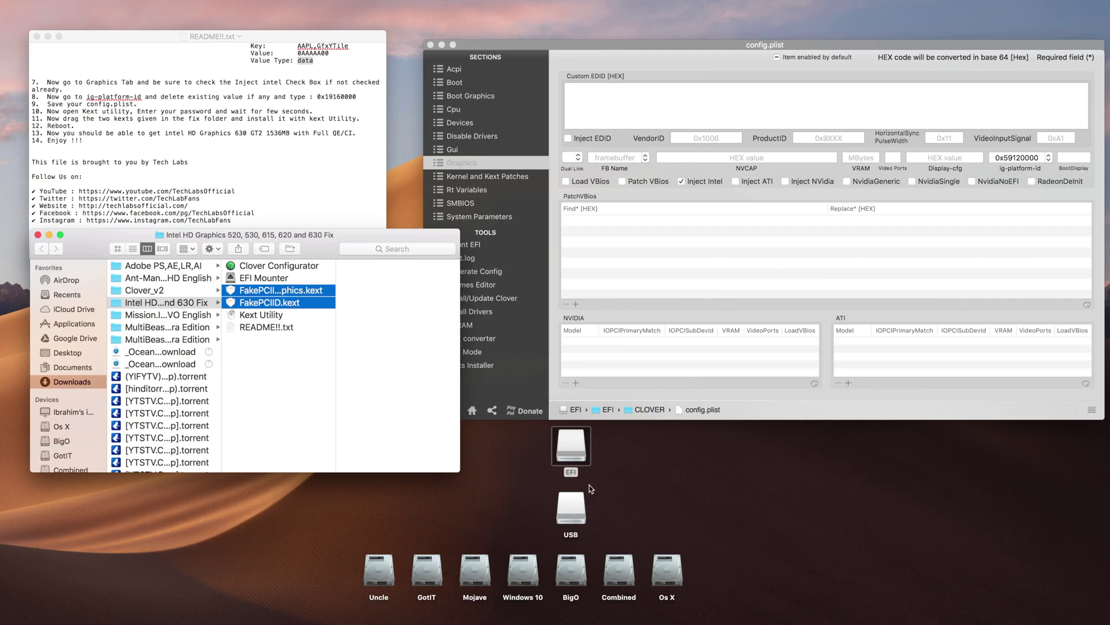
double_click(571, 454)
left_click(191, 278)
left_click(277, 290)
left_click(376, 326)
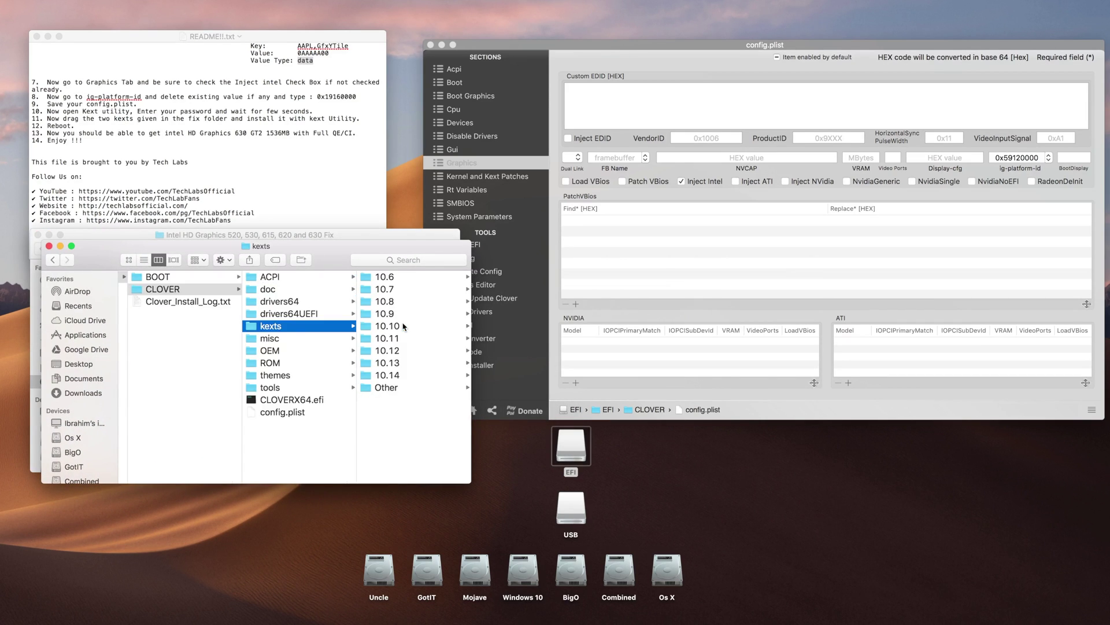
left_click(410, 377)
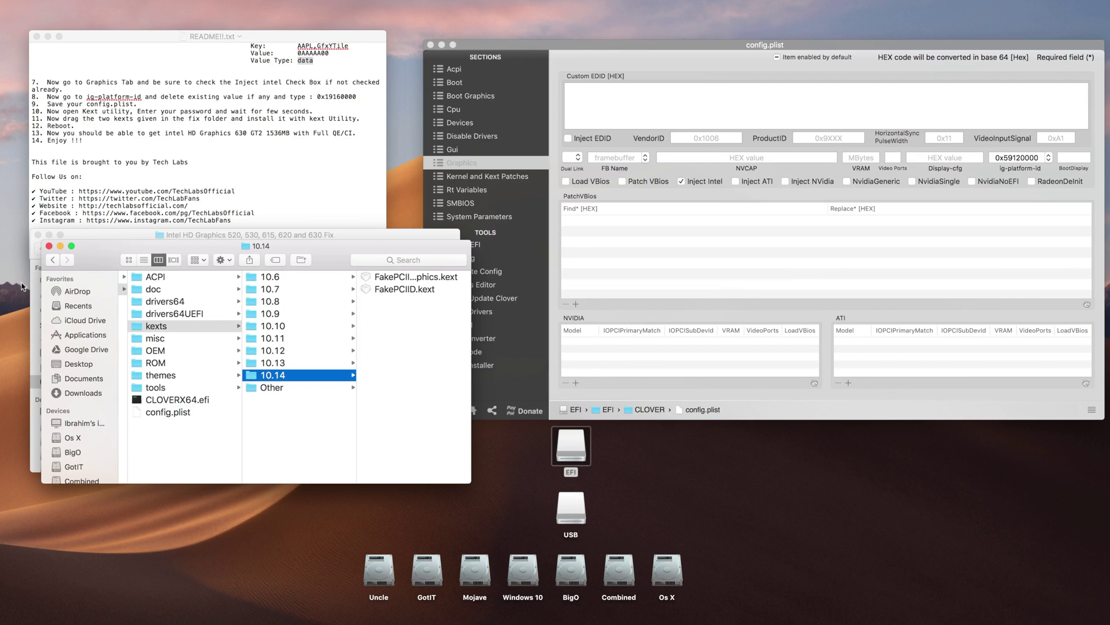
right_click(426, 343)
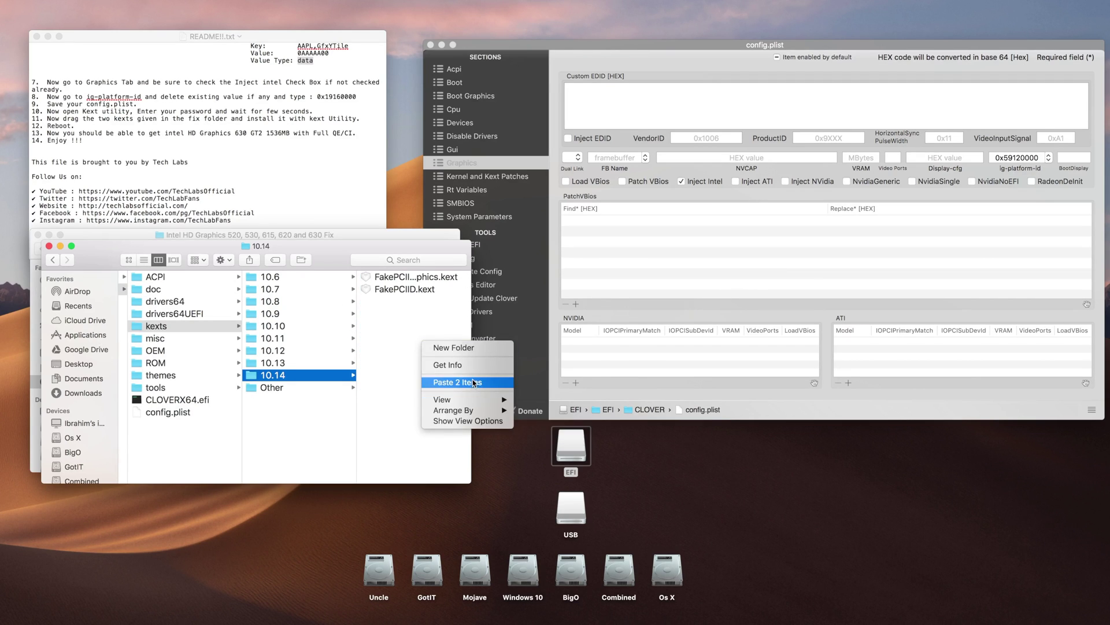
left_click(457, 383)
key("Return")
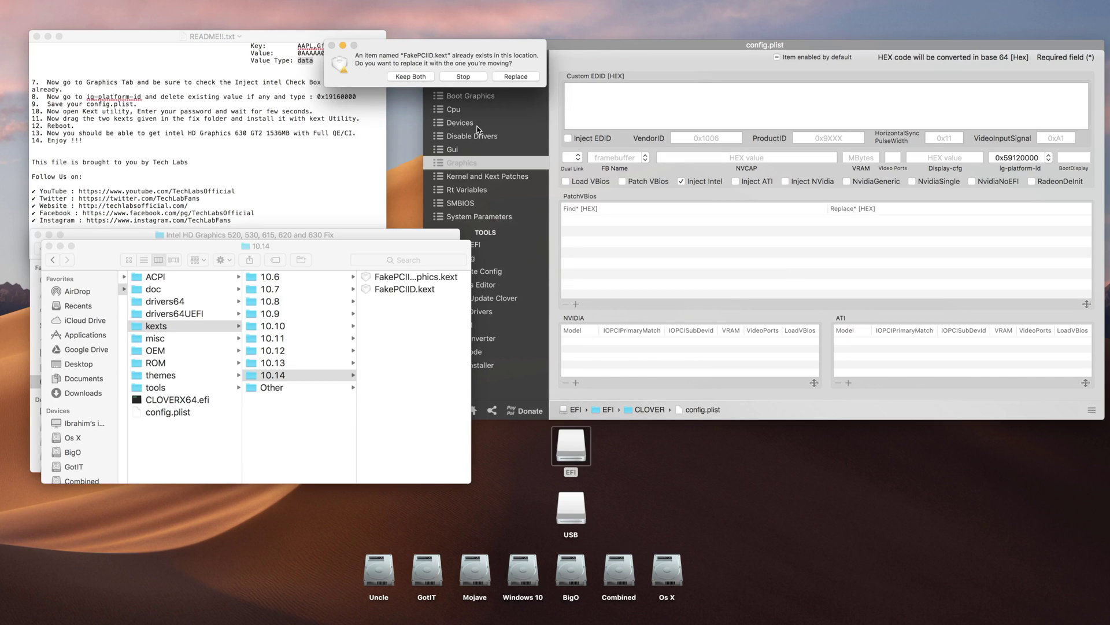
left_click(515, 76)
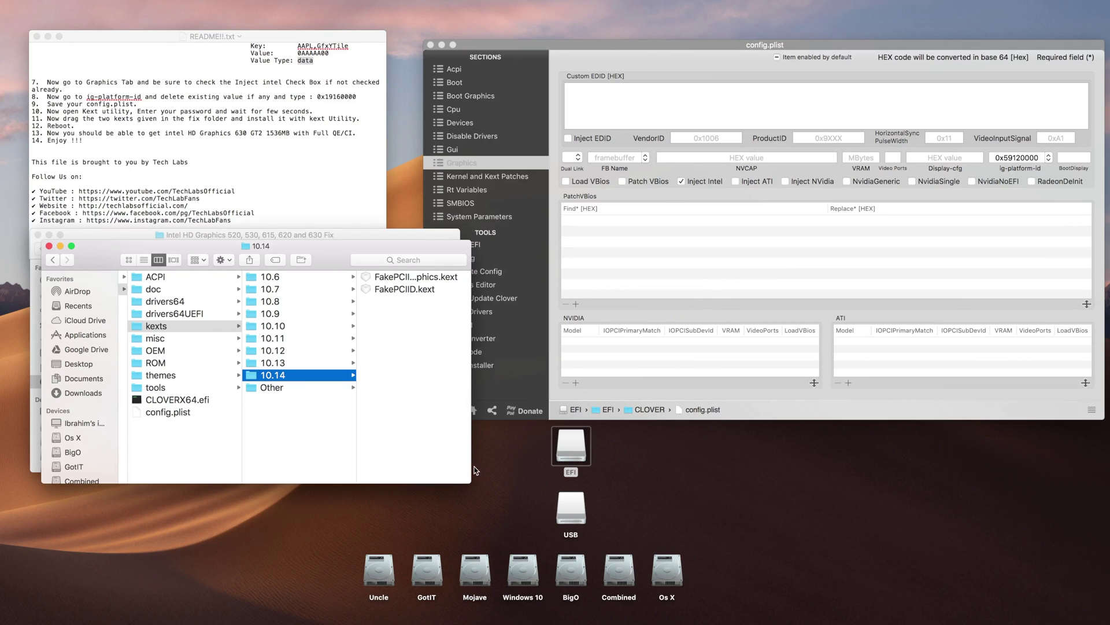
- Mount the Boot OS X drive's EFI partition (disk4s1), entering the administrator password
key("super+Tab")
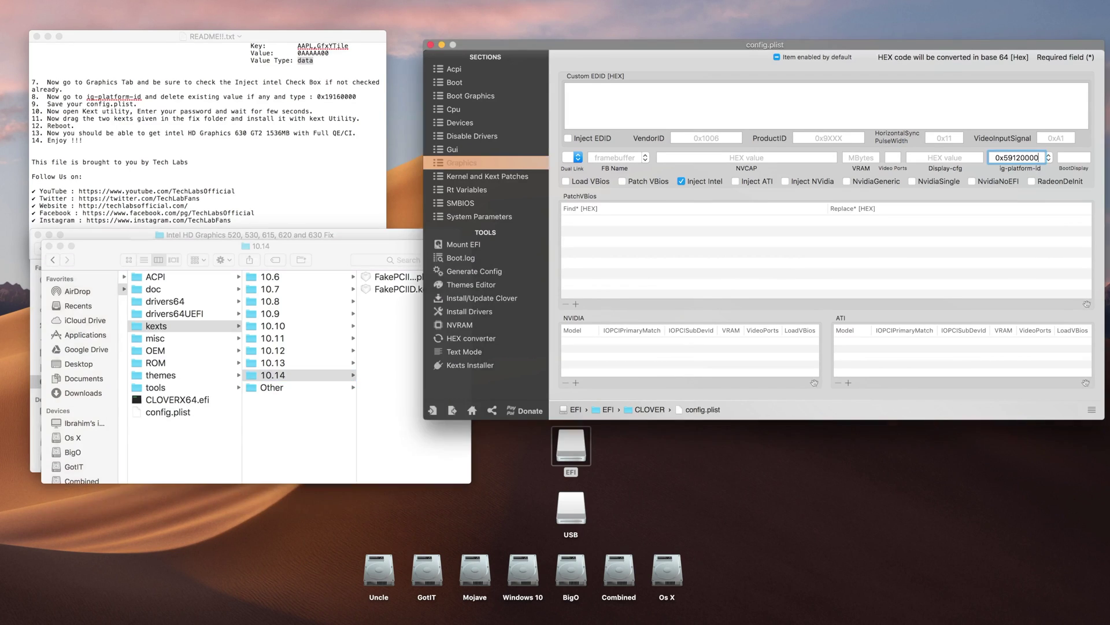
left_click(472, 410)
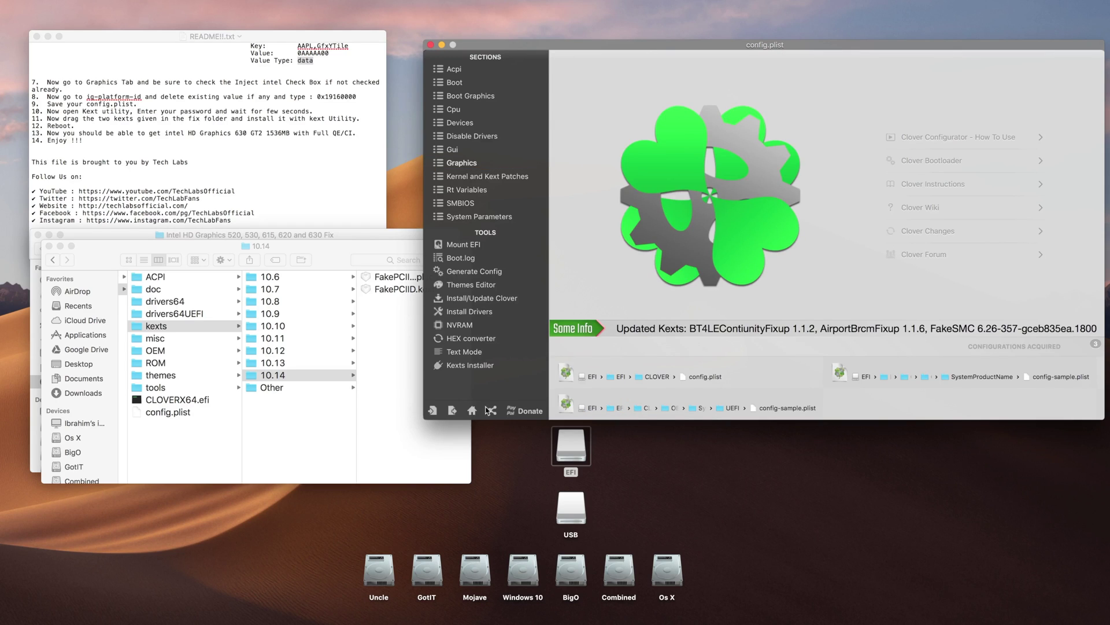
left_click(519, 244)
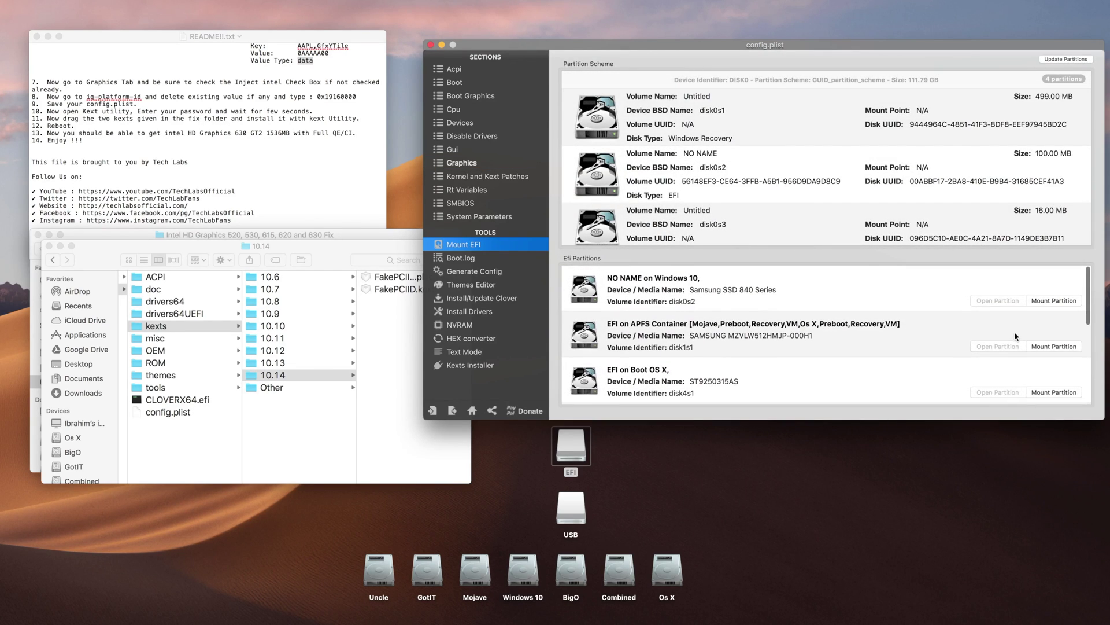
scroll(1016, 335, "down", 5)
scroll(1016, 336, "down", 2)
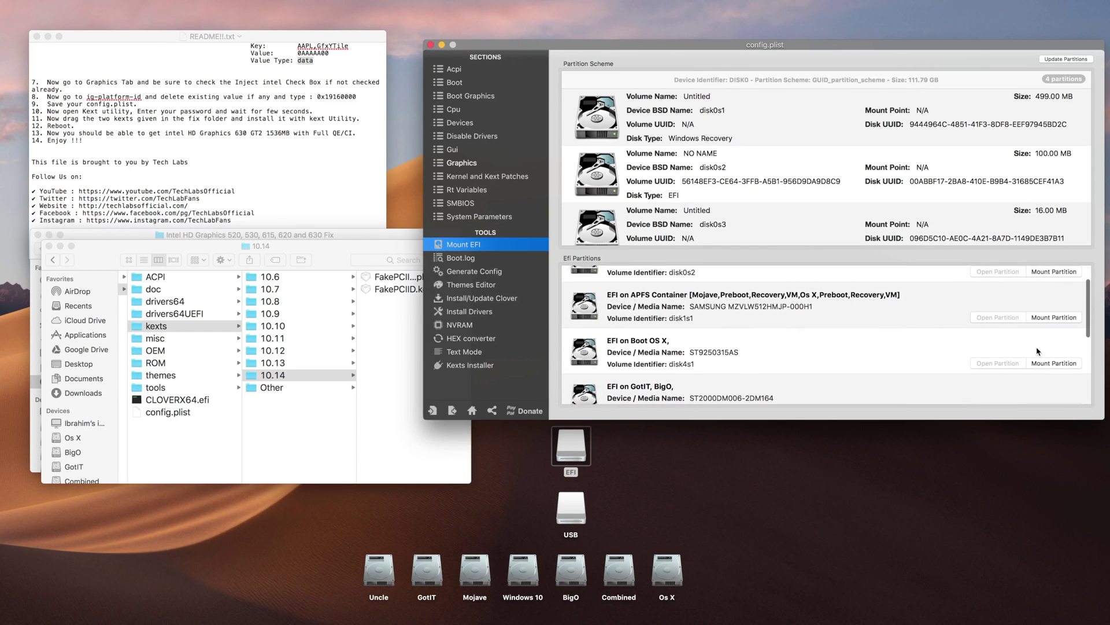
left_click(1053, 392)
type("*****")
left_click(648, 191)
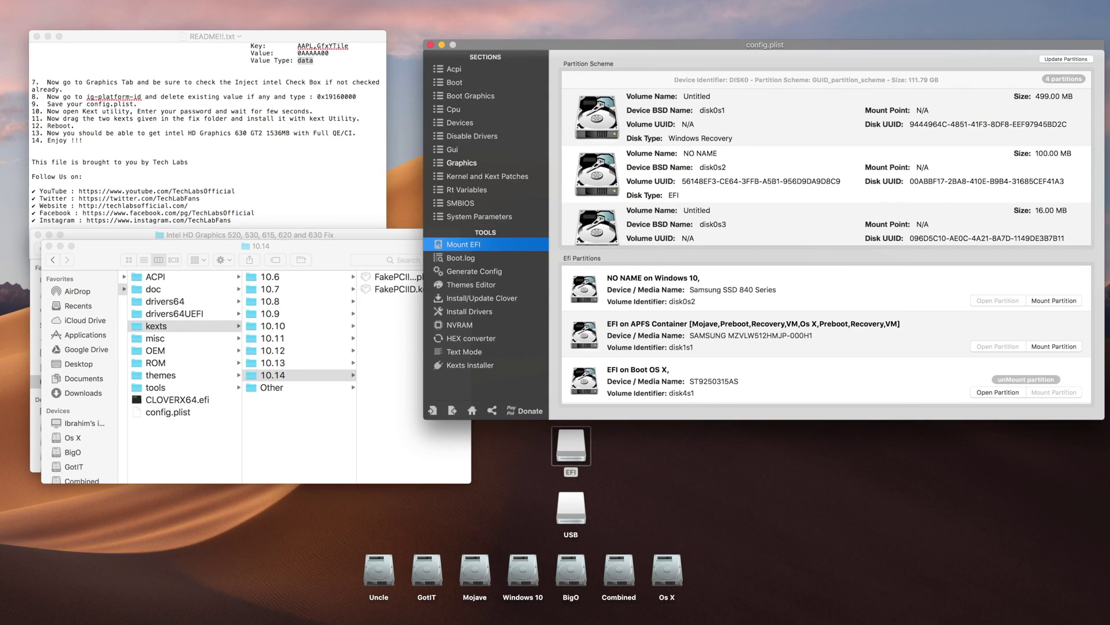
- Copy all kexts from disk4s1's CLOVER/kexts/10.14 into the USB EFI's 10.14 folder, then close the window
left_click(186, 299)
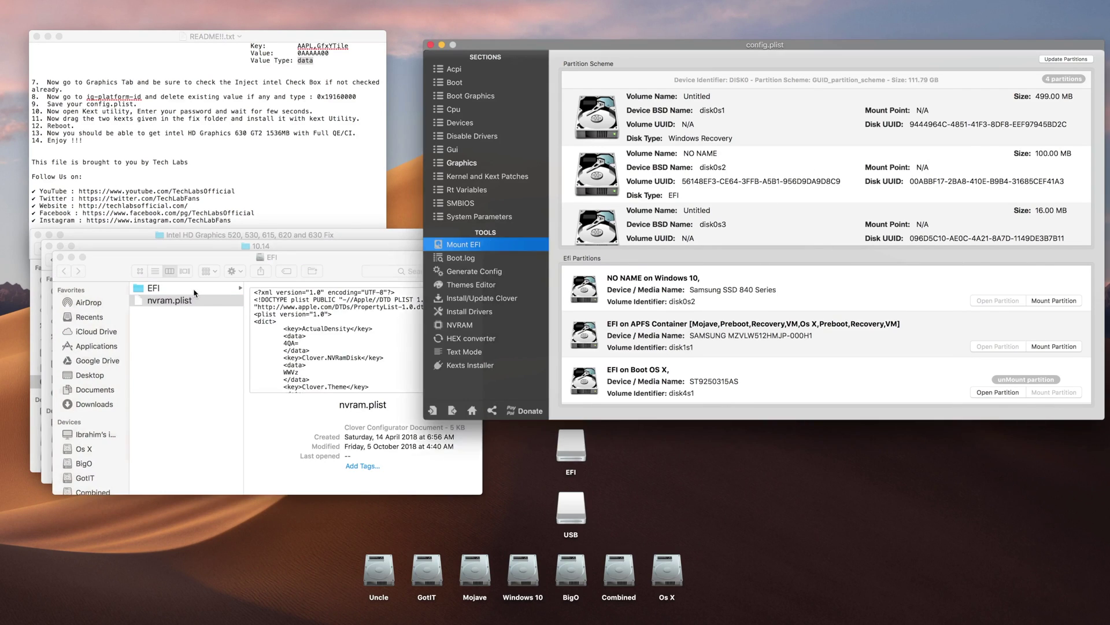
left_click(187, 287)
left_click(331, 313)
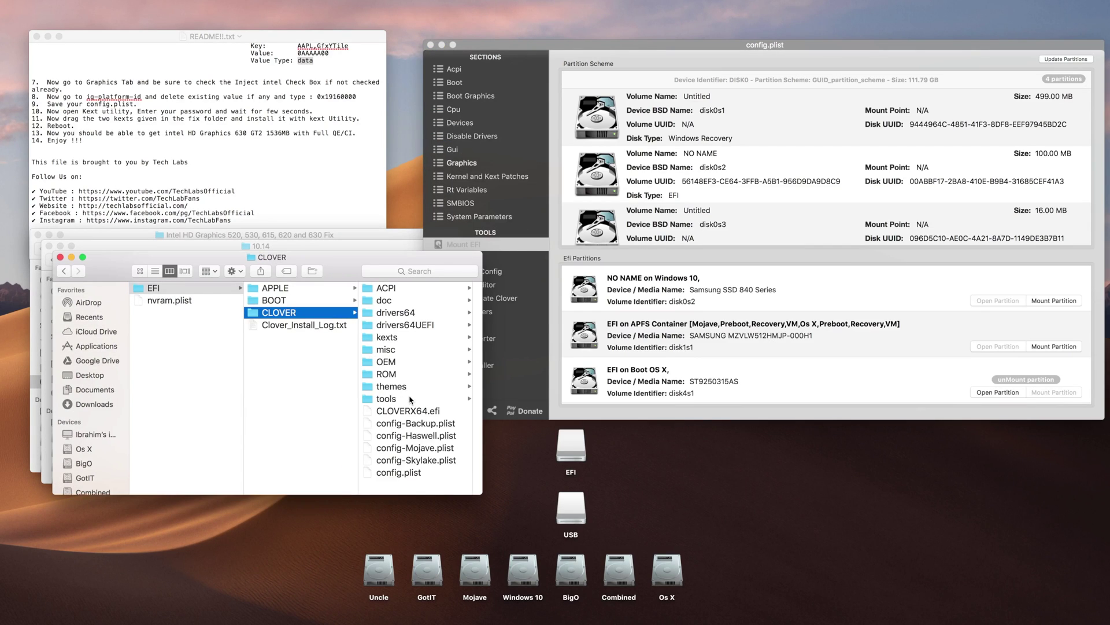
left_click(393, 337)
left_click(413, 387)
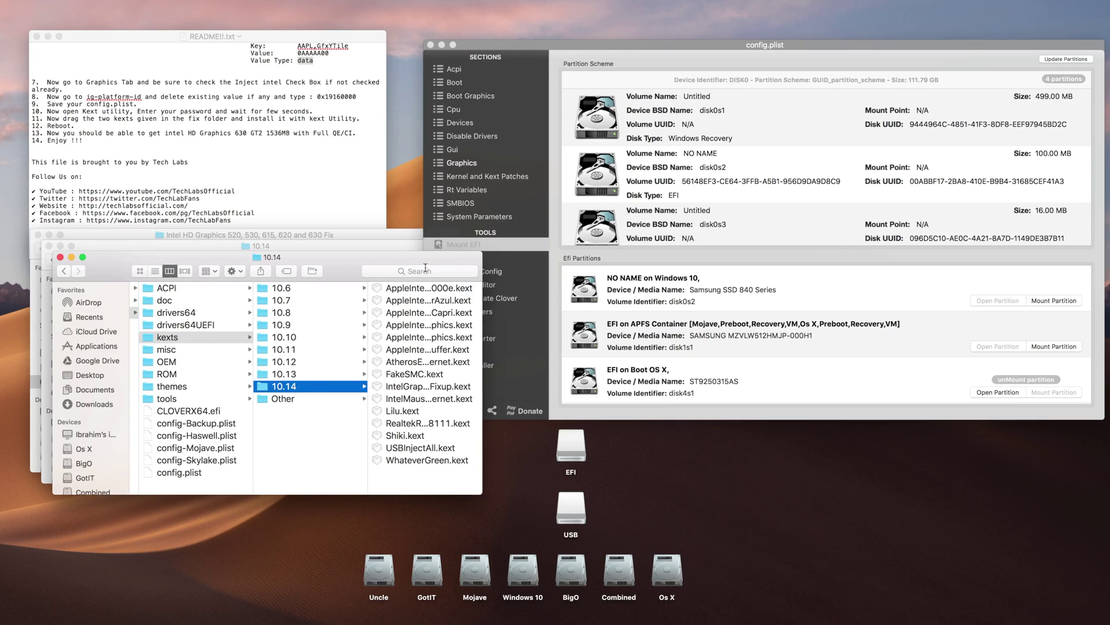
left_click_drag(425, 268, 918, 172)
left_click(938, 386)
key("super+a")
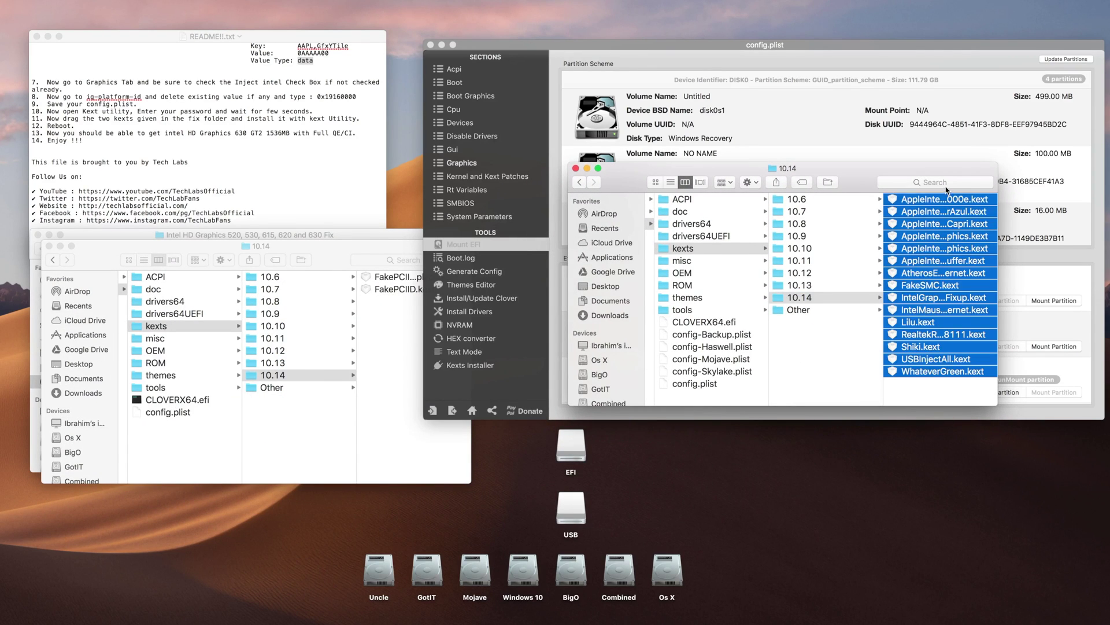
left_click_drag(319, 258, 237, 265)
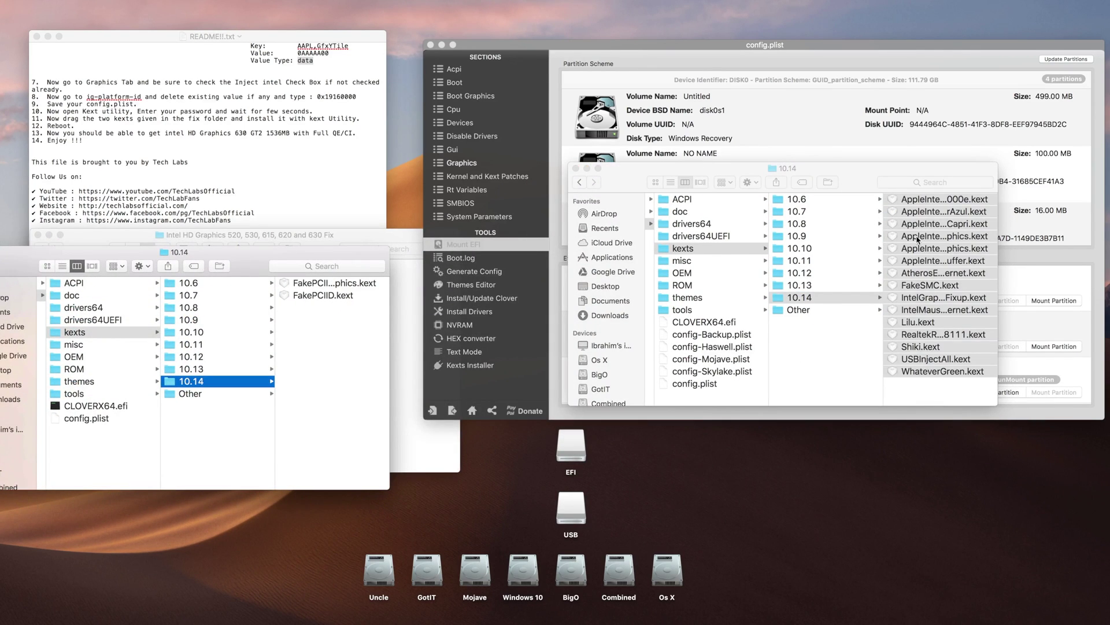
left_click_drag(918, 237, 312, 394)
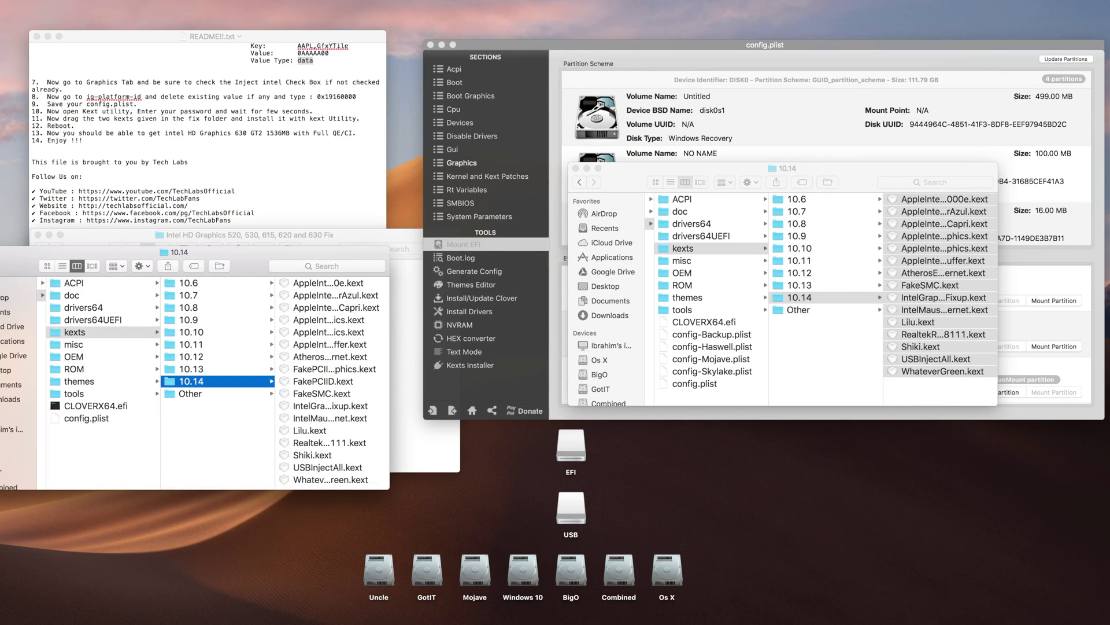
key("super+w")
- Close the 10.14 folder window and review the SMBIOS, System Parameters, Rt Variables, Kernel and Kext Patches, Graphics and Gui sections
left_click(576, 169)
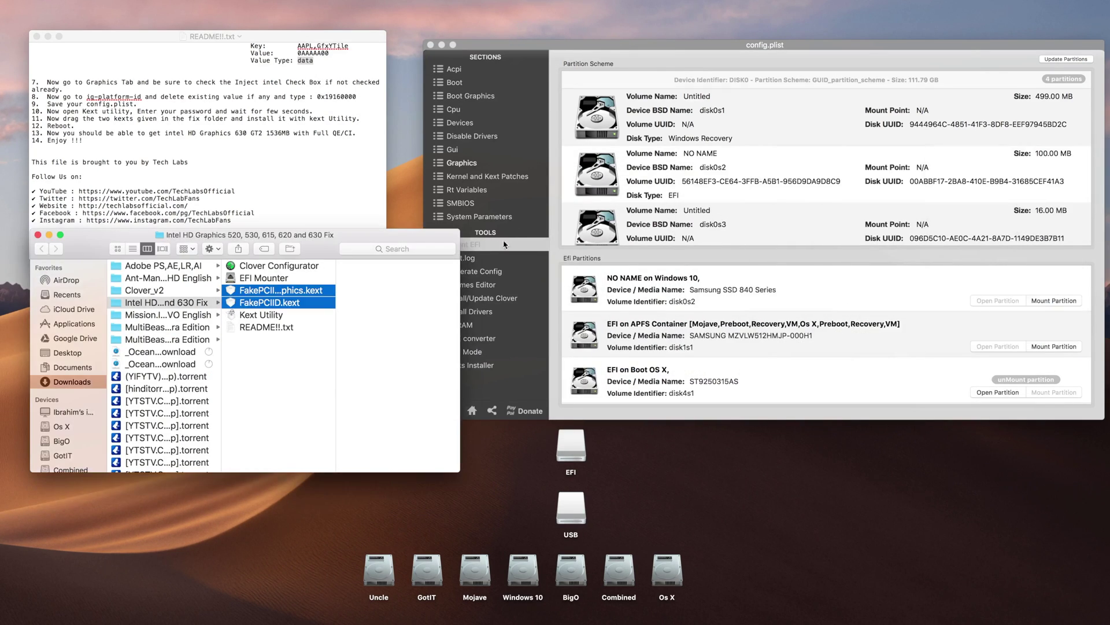
left_click(491, 206)
left_click(487, 216)
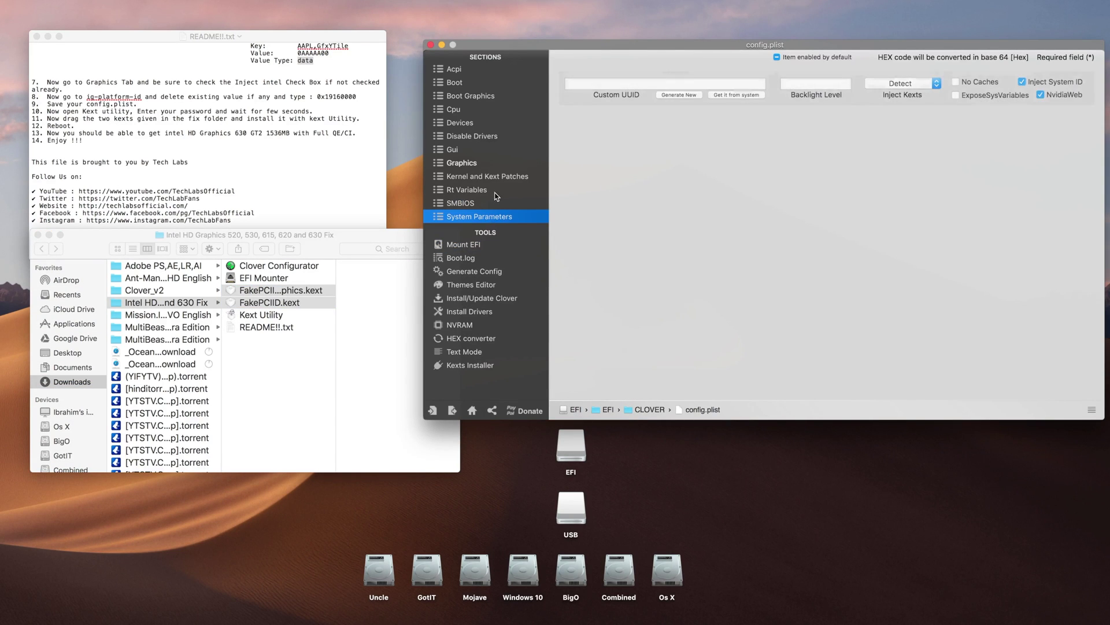
left_click(493, 191)
left_click(501, 178)
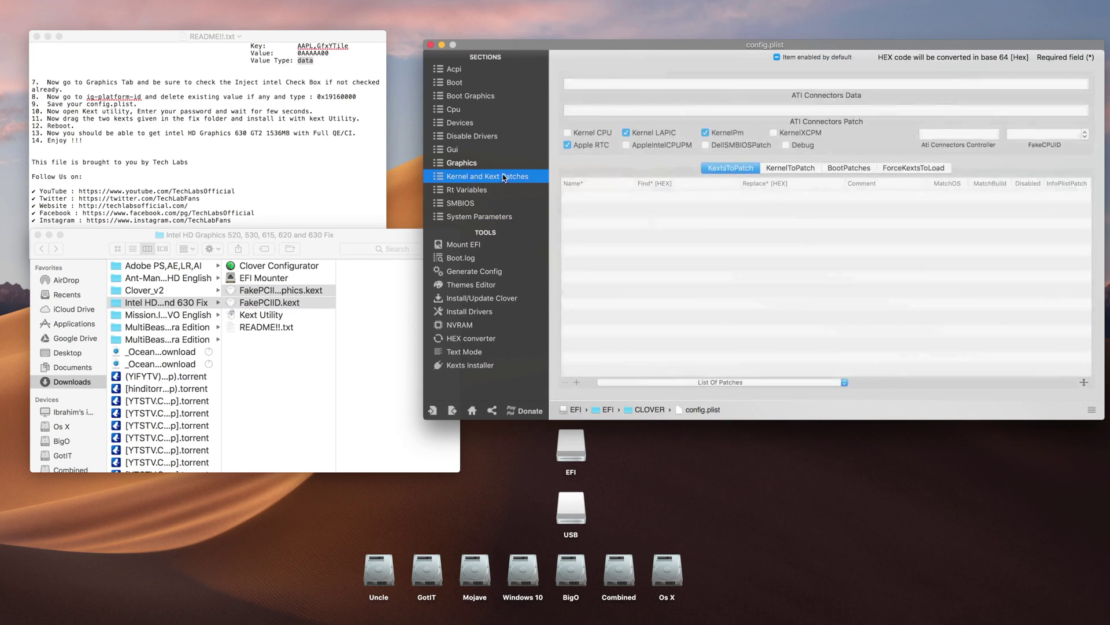
left_click(505, 169)
left_click(504, 173)
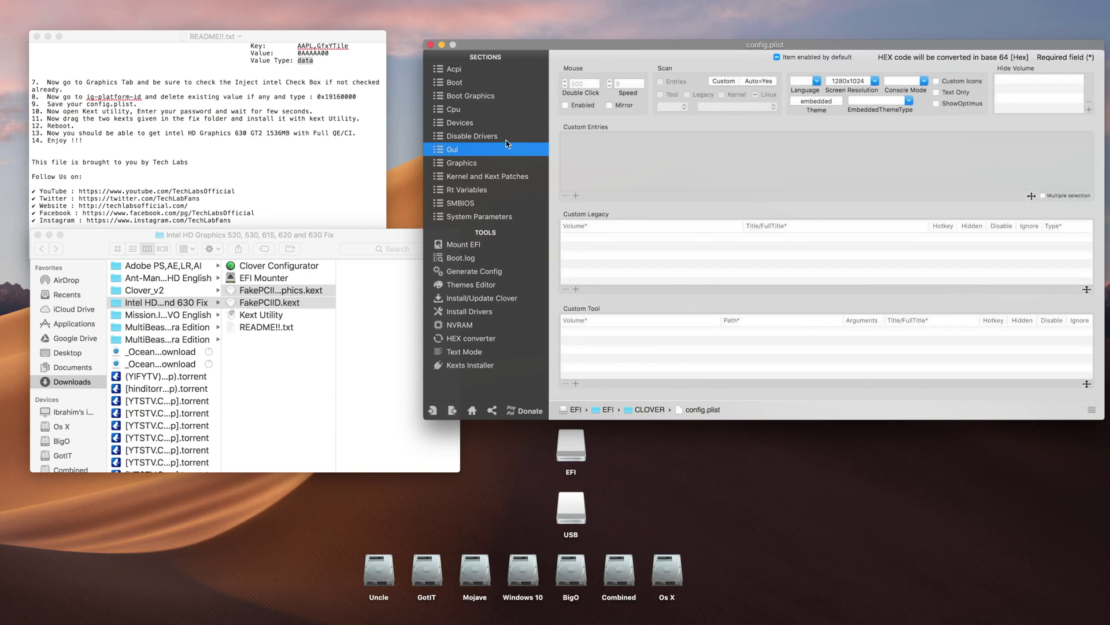